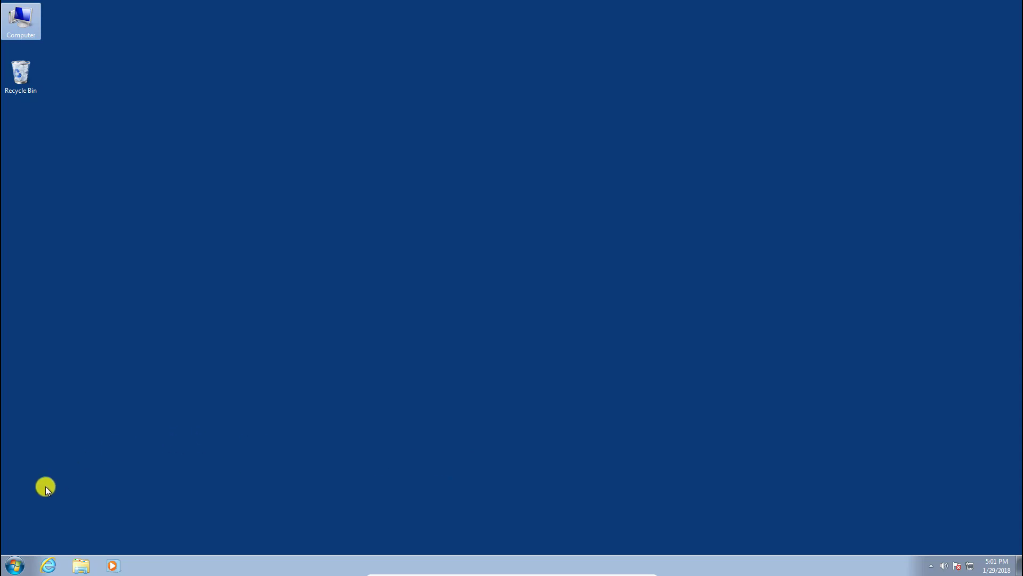
# Make sure the RSLogix Emulate 500 shortcut is set to run as an administrator and accept its properties.
pyautogui.click(18, 569)
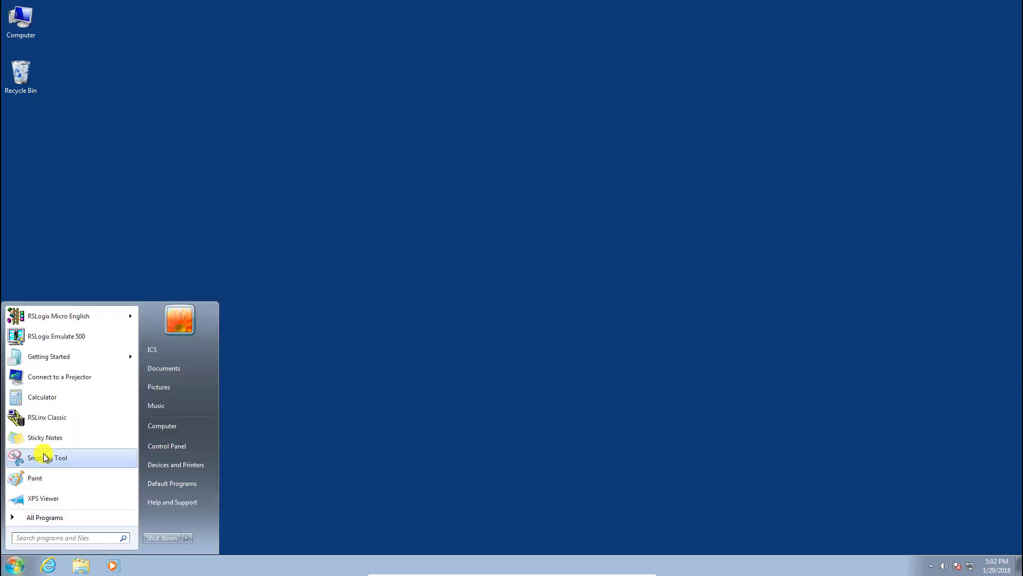
pyautogui.click(38, 517)
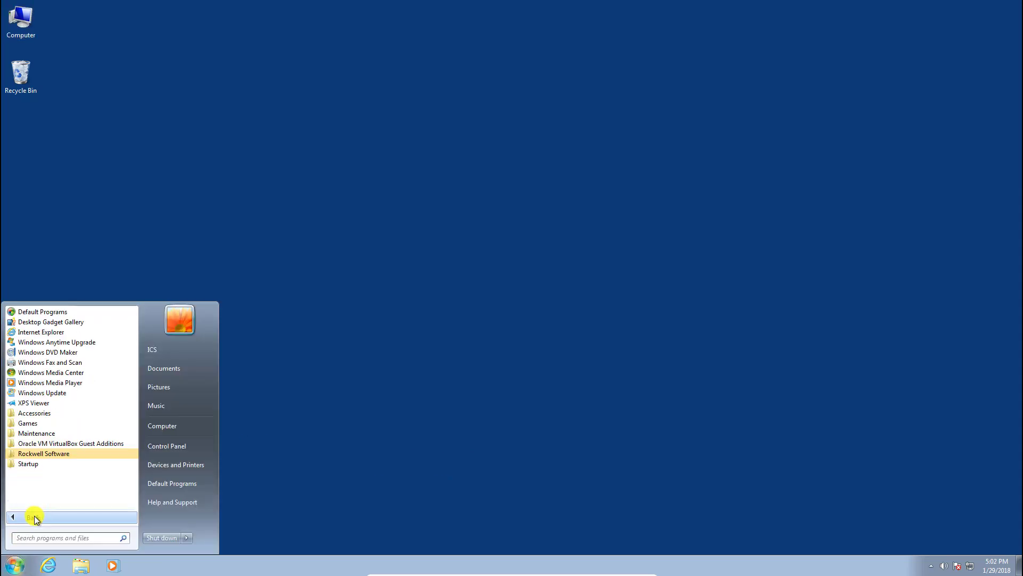
pyautogui.click(42, 453)
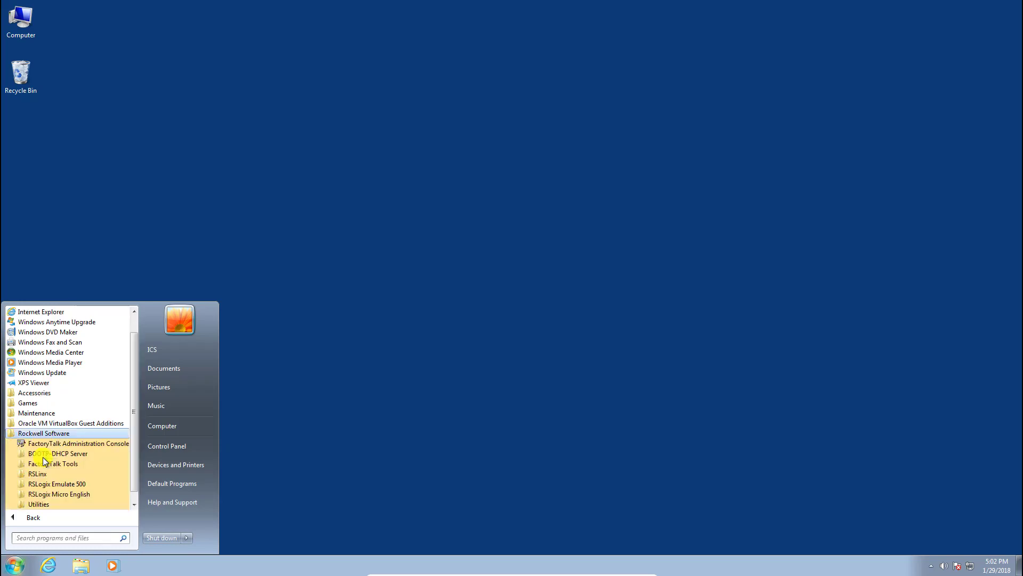
pyautogui.click(69, 485)
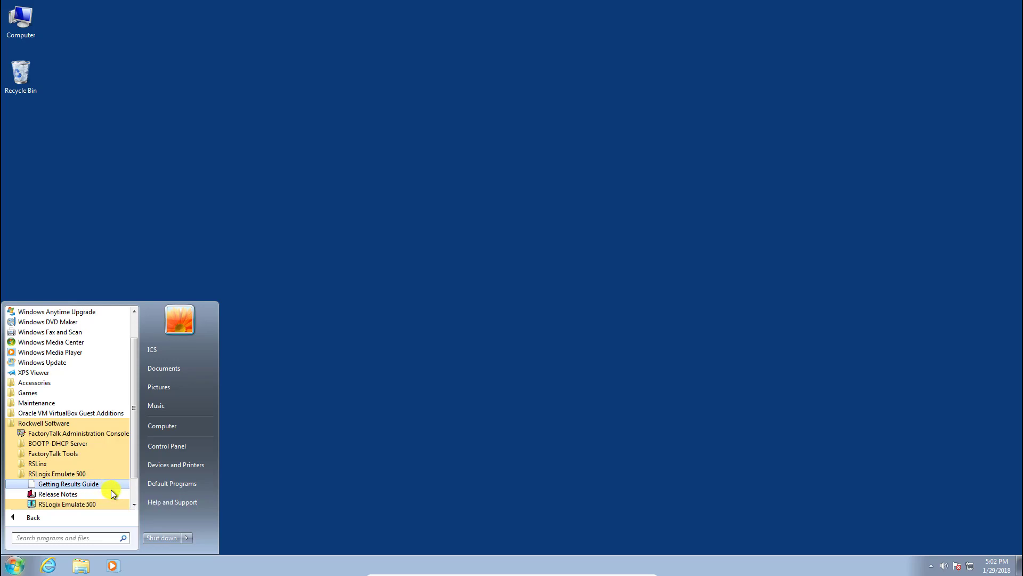
pyautogui.rightClick(92, 508)
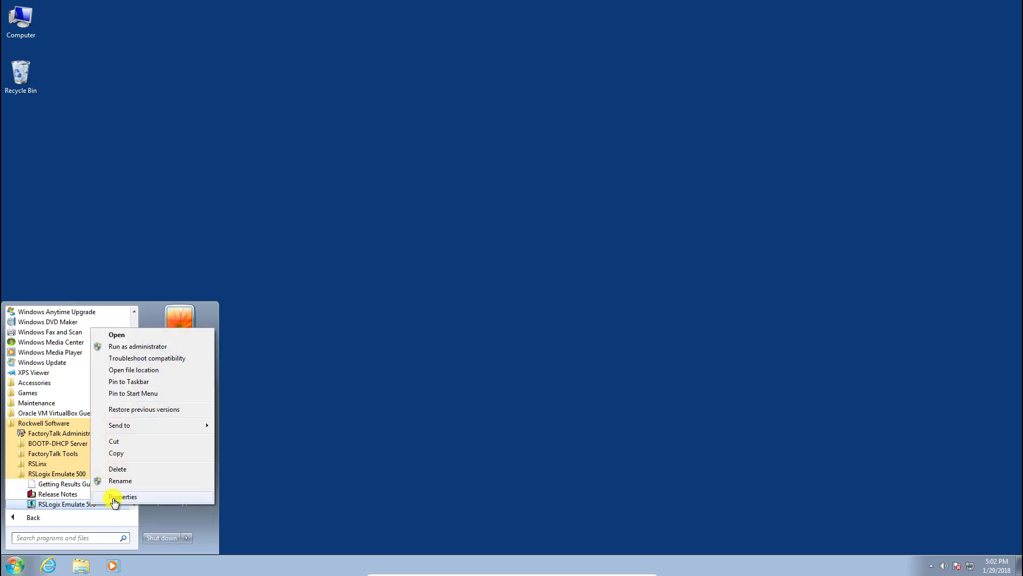
pyautogui.click(114, 497)
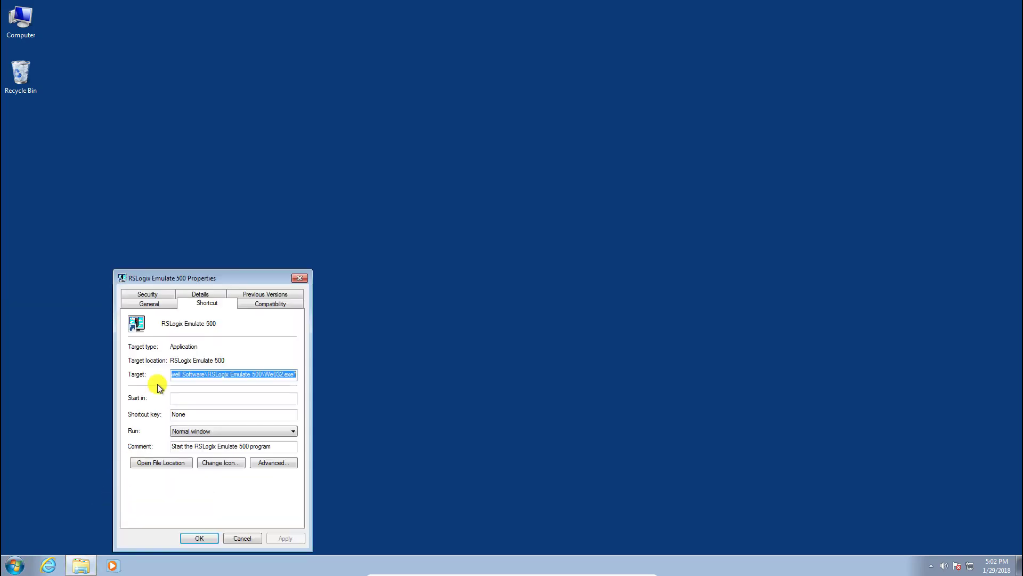
pyautogui.click(257, 305)
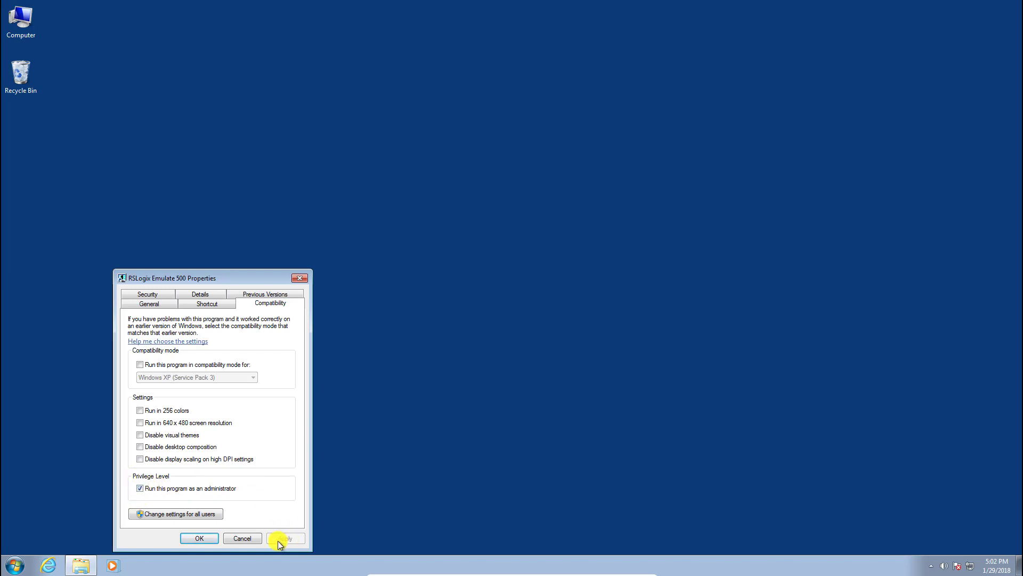
pyautogui.click(199, 539)
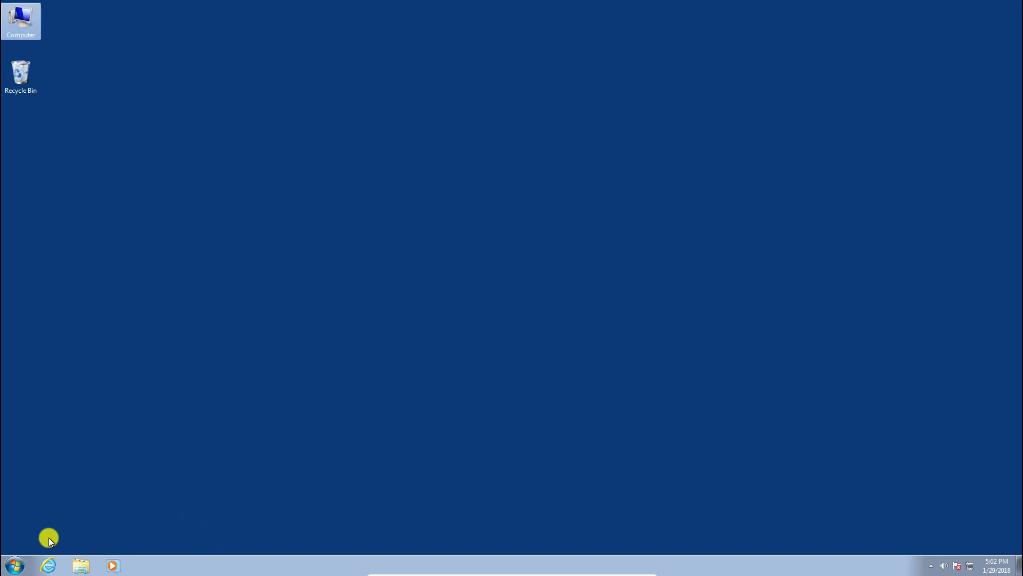
# Open the compatibility settings of the RSLogix Micro English program shortcut in the Rockwell Software group.
pyautogui.click(15, 564)
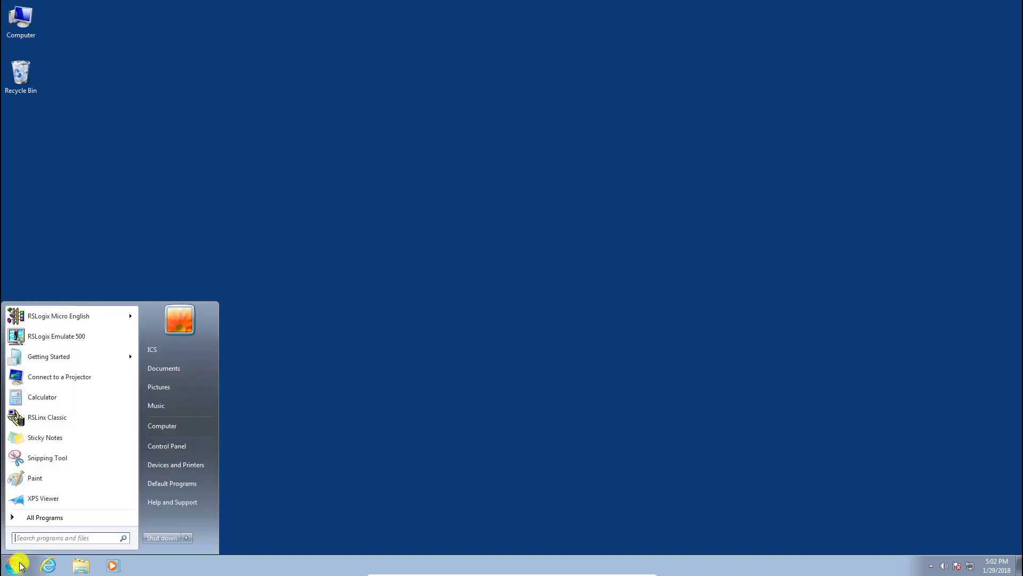
pyautogui.click(49, 521)
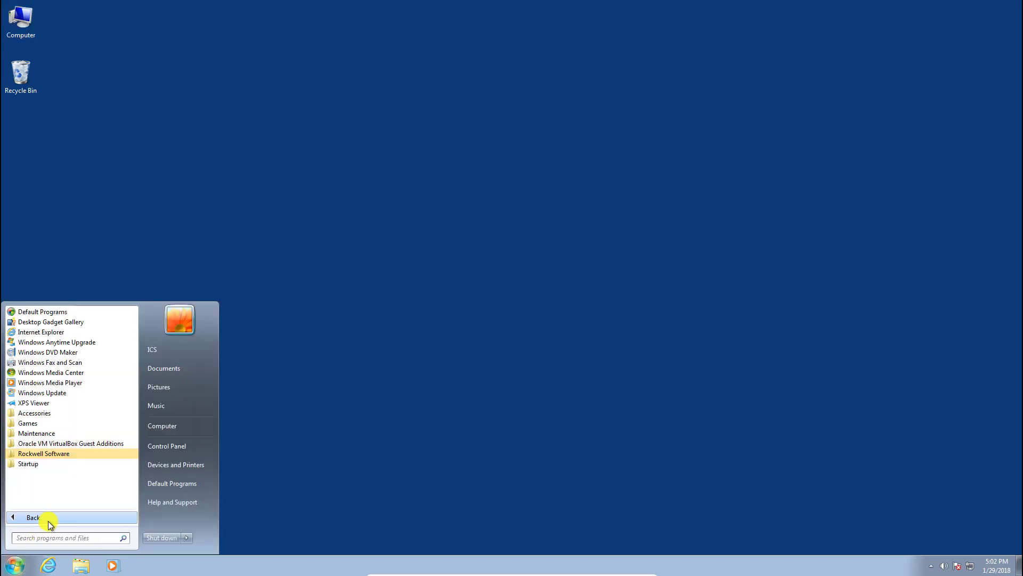
pyautogui.click(51, 454)
pyautogui.click(70, 495)
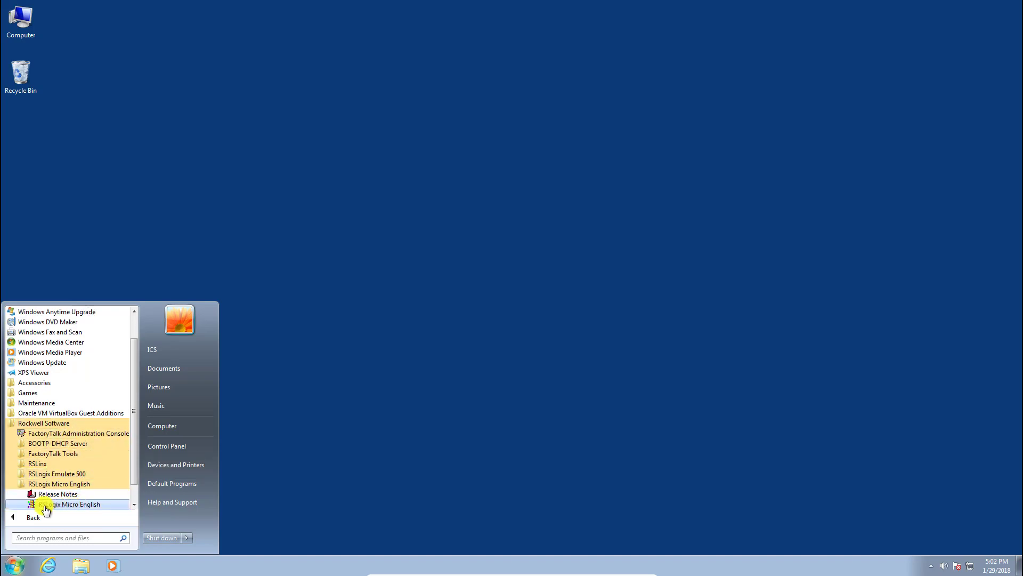
pyautogui.rightClick(74, 508)
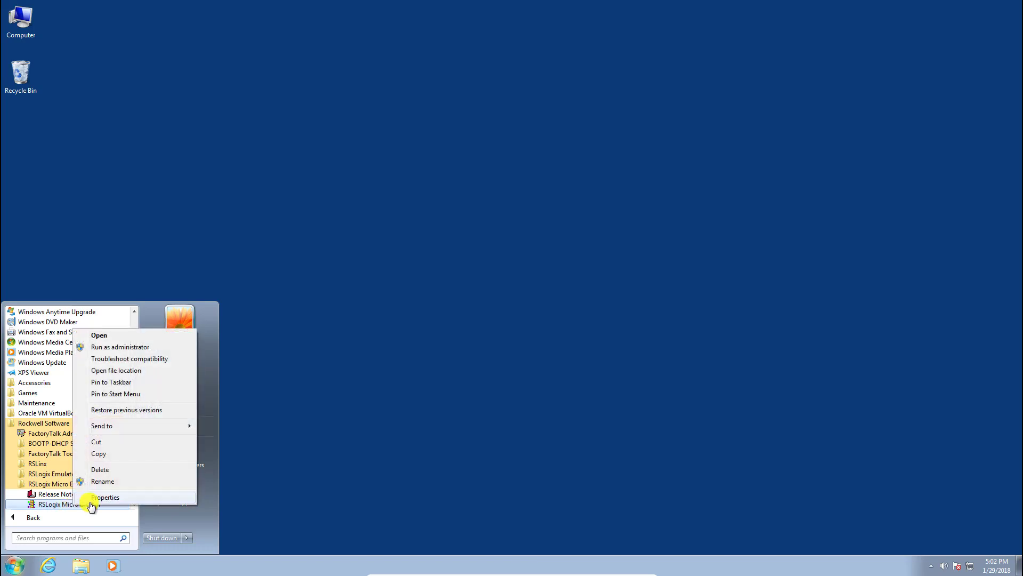
pyautogui.click(95, 500)
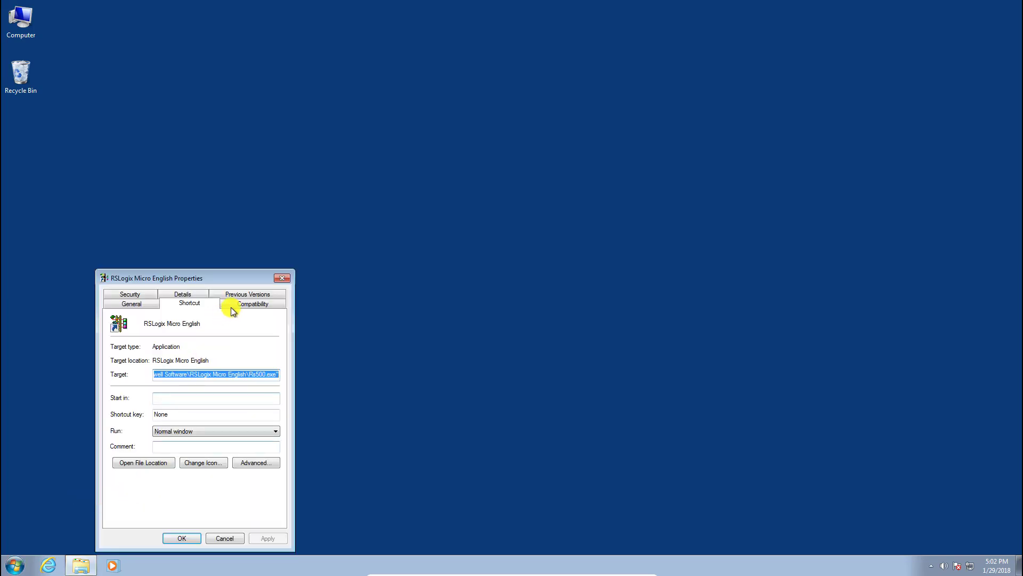
pyautogui.click(247, 305)
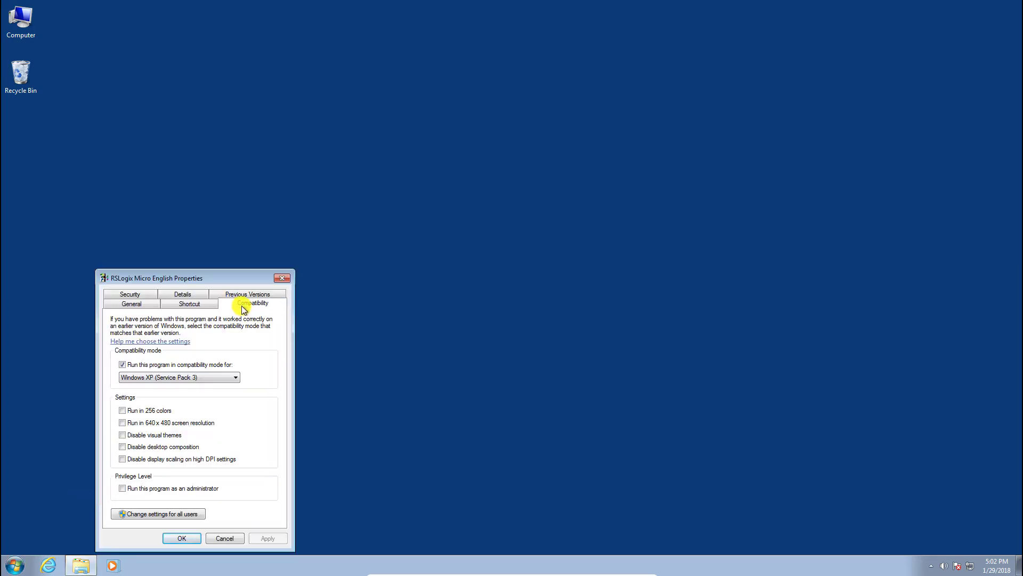
# Set the shortcut's compatibility mode to Windows XP (Service Pack 3), apply it and accept the properties.
pyautogui.click(123, 365)
pyautogui.click(124, 365)
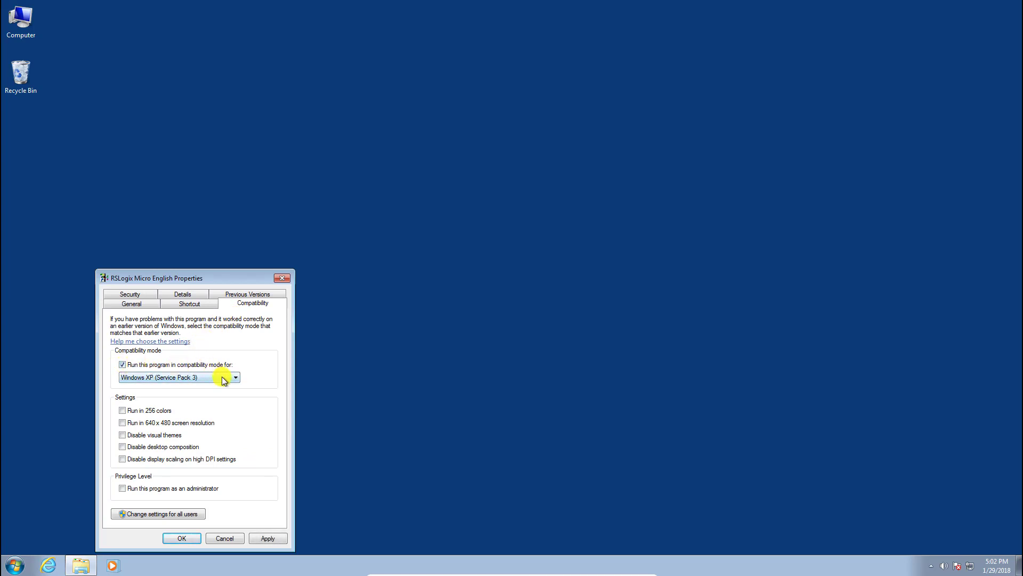
pyautogui.click(224, 378)
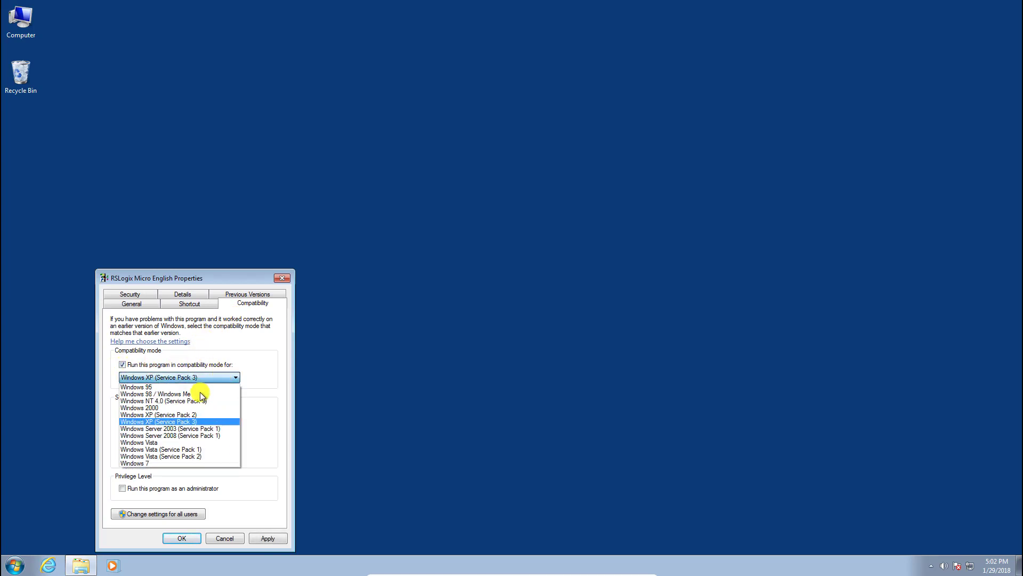
pyautogui.click(194, 422)
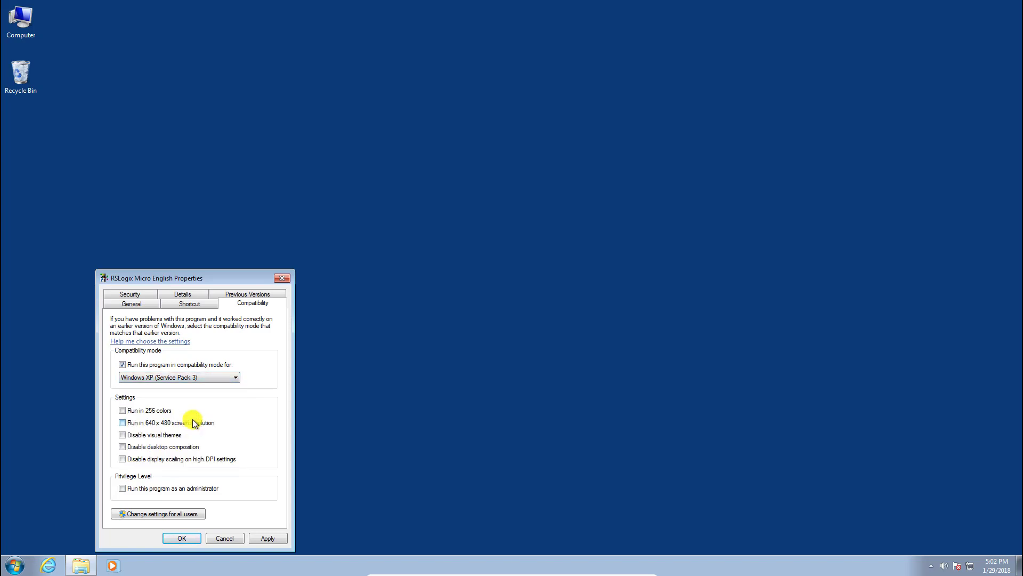
pyautogui.click(267, 537)
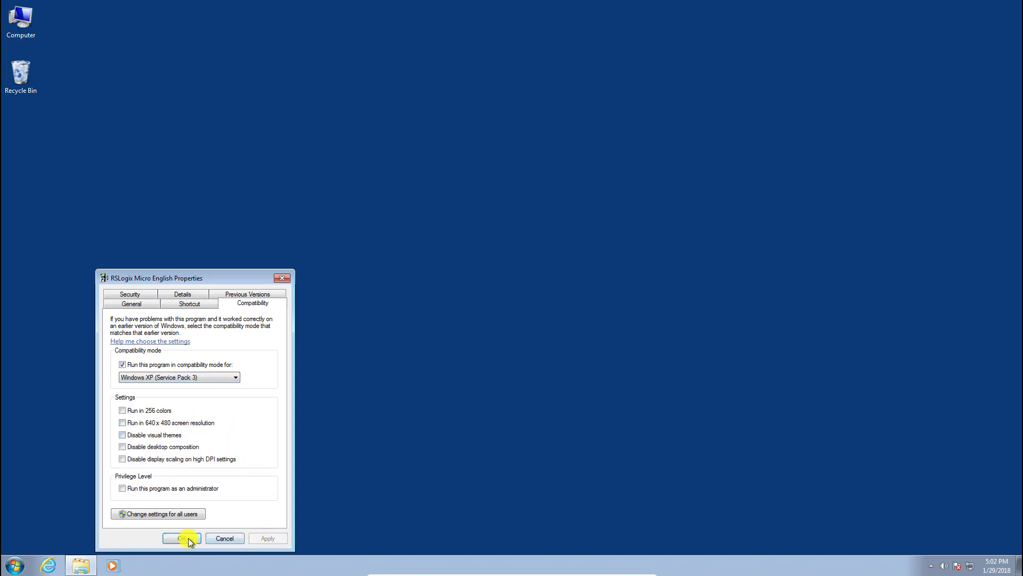
pyautogui.click(184, 538)
pyautogui.click(267, 414)
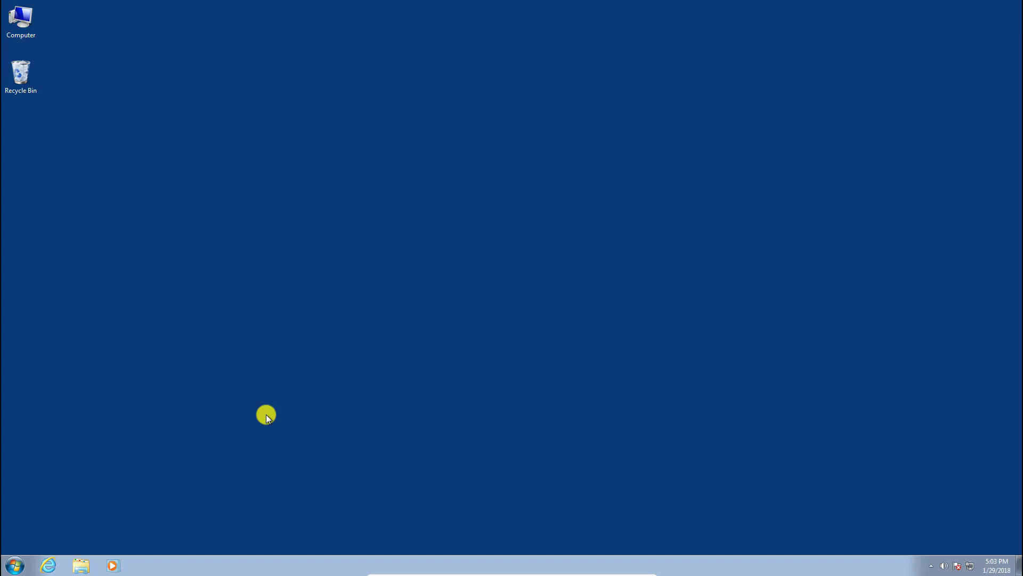
# Launch RSLogix Micro English from the Rockwell Software programs and allow it to make changes to the computer.
pyautogui.click(14, 564)
pyautogui.click(31, 520)
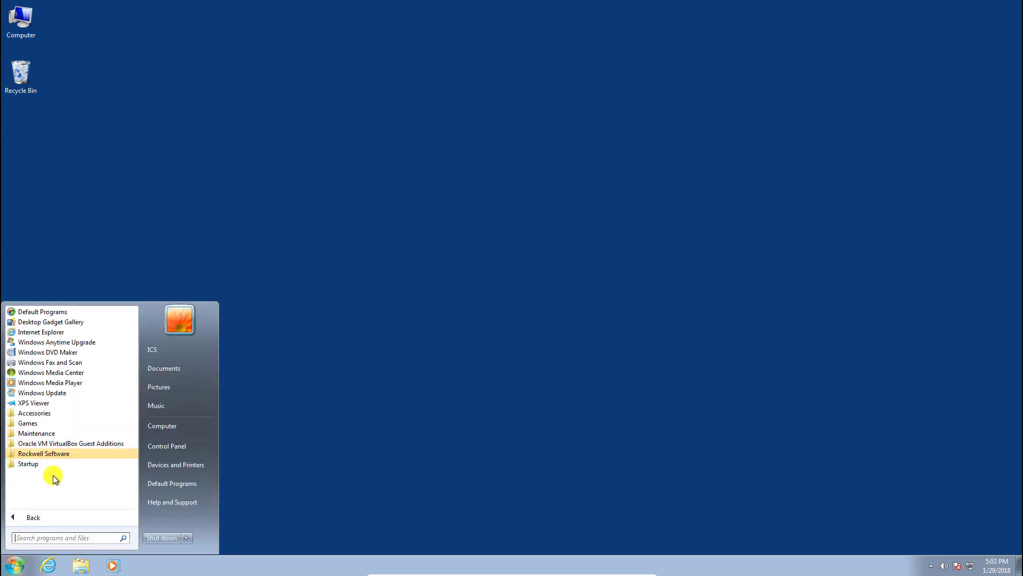
pyautogui.click(57, 451)
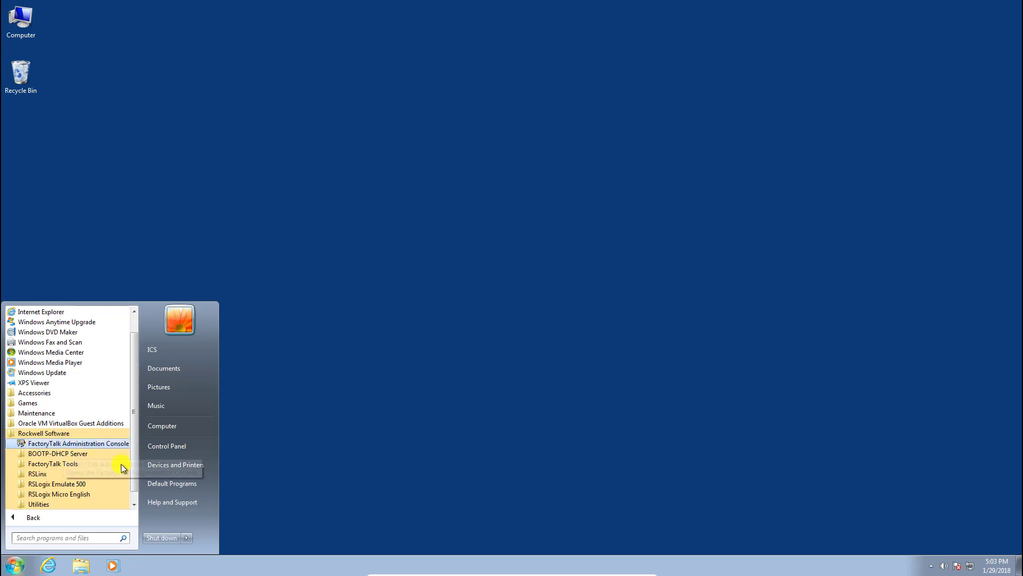
pyautogui.click(68, 493)
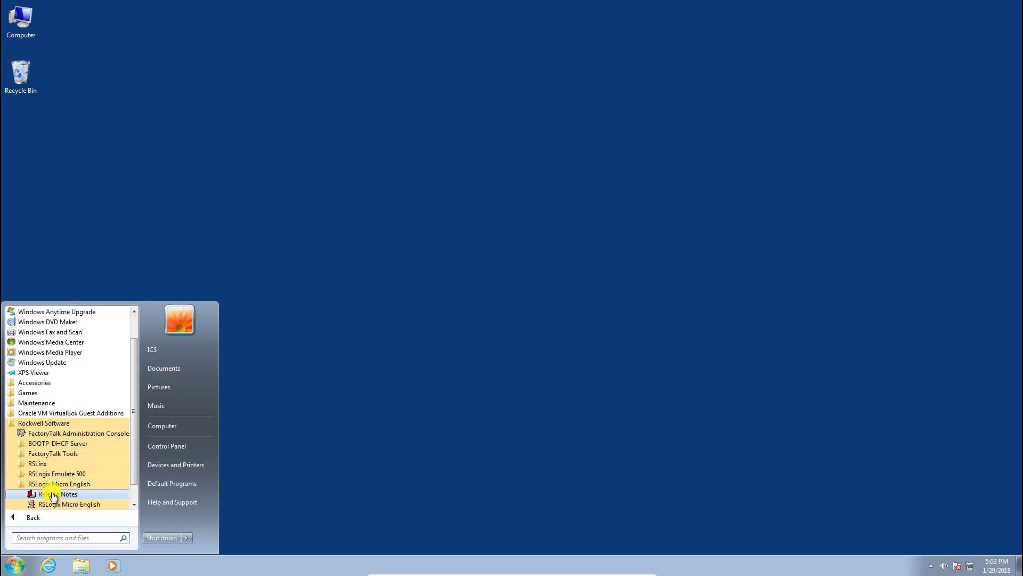
pyautogui.click(80, 504)
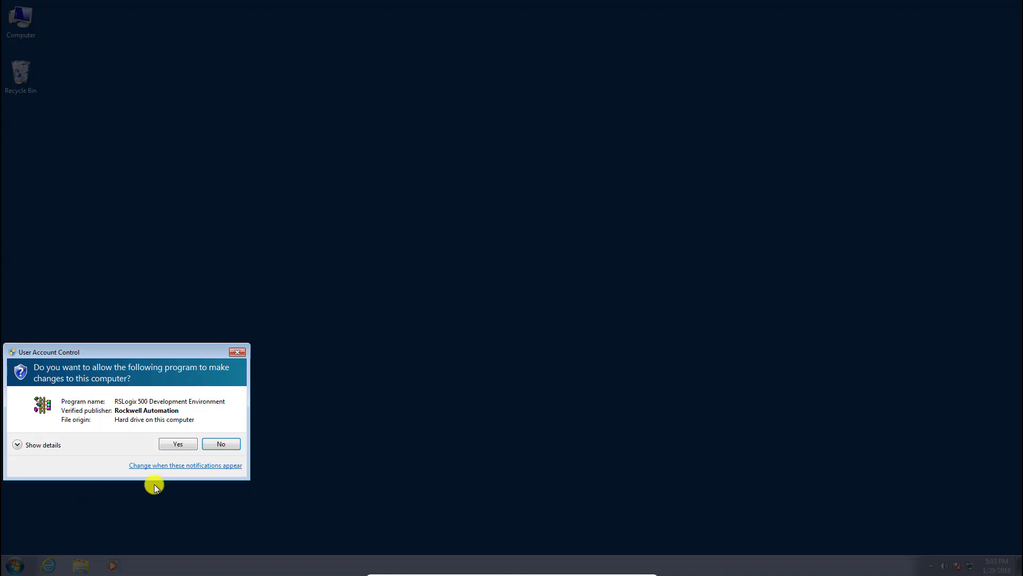
pyautogui.click(180, 443)
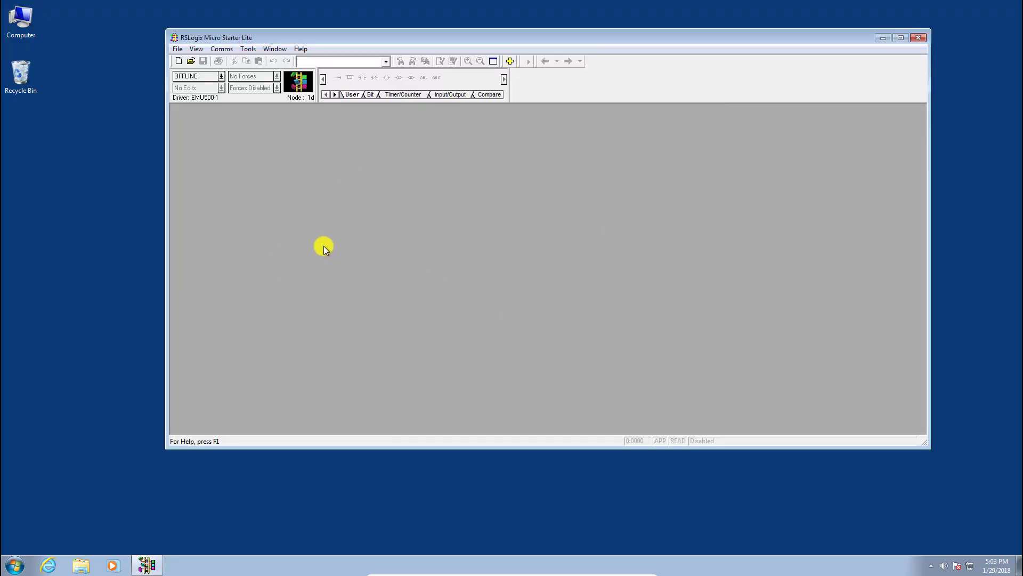
# Create a new project for the MicroLogix 1100 Series B processor and insert three empty rungs in LAD 2.
pyautogui.click(178, 61)
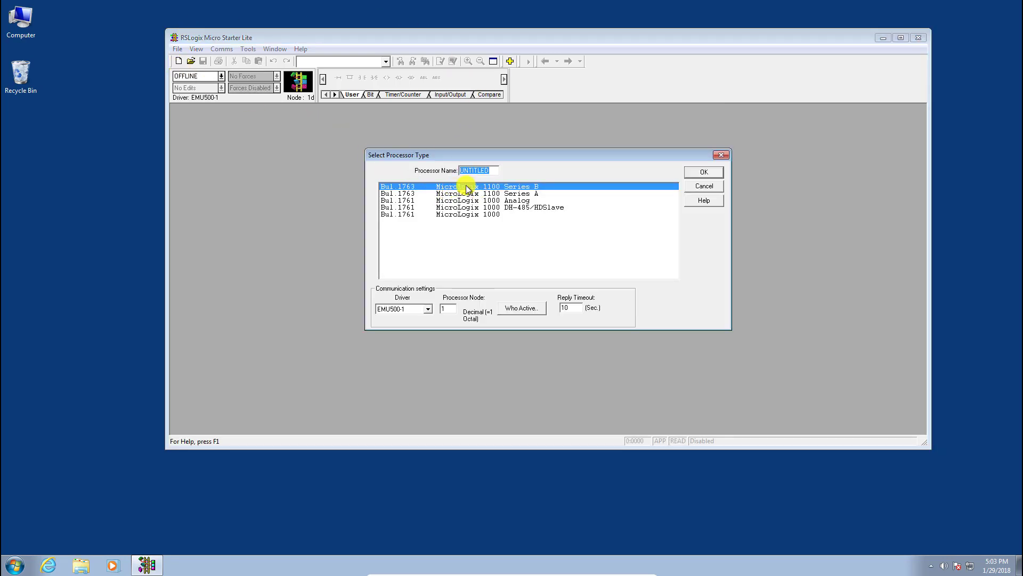
pyautogui.click(702, 173)
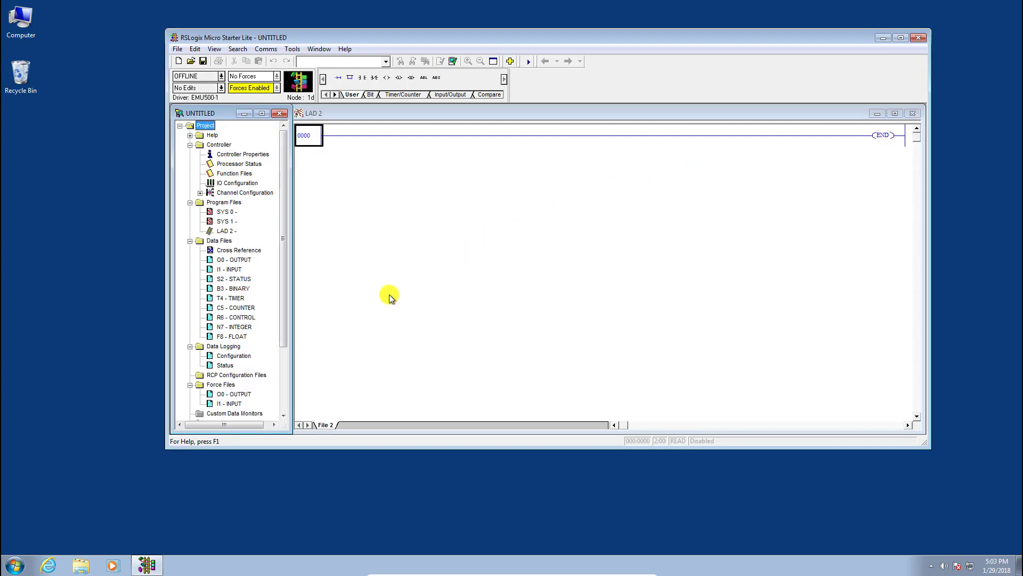
pyautogui.click(312, 134)
pyautogui.click(340, 78)
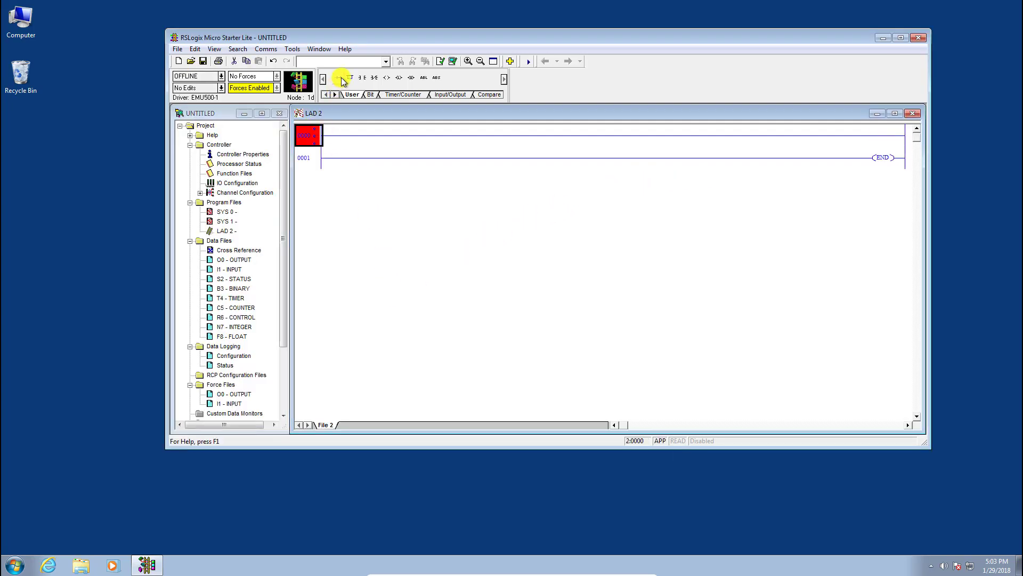
pyautogui.click(341, 80)
pyautogui.click(341, 79)
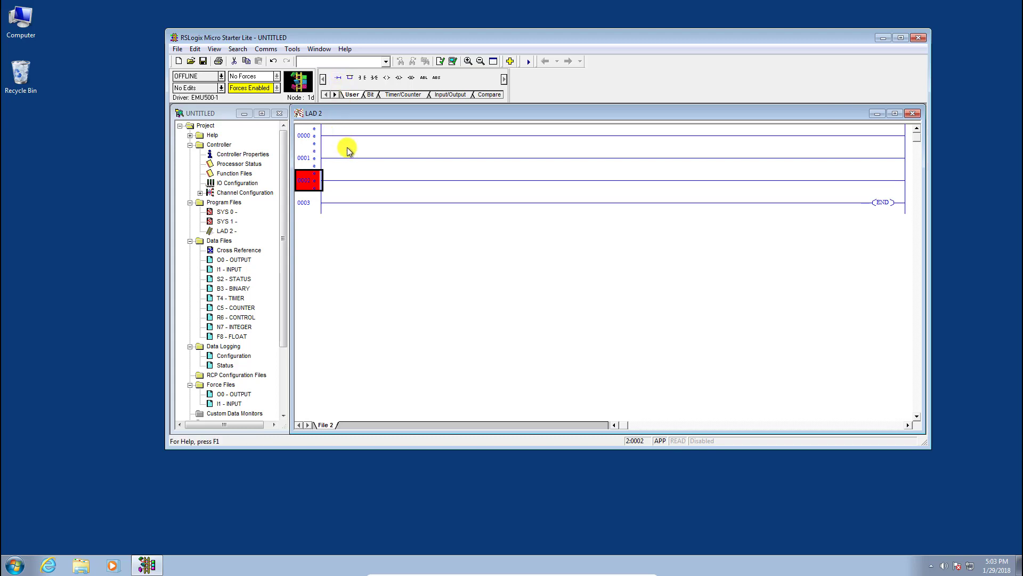
# Add a TON timer to rung 0000 with timer address T4:0, time base 1.0 and preset 2.
pyautogui.click(312, 136)
pyautogui.click(403, 94)
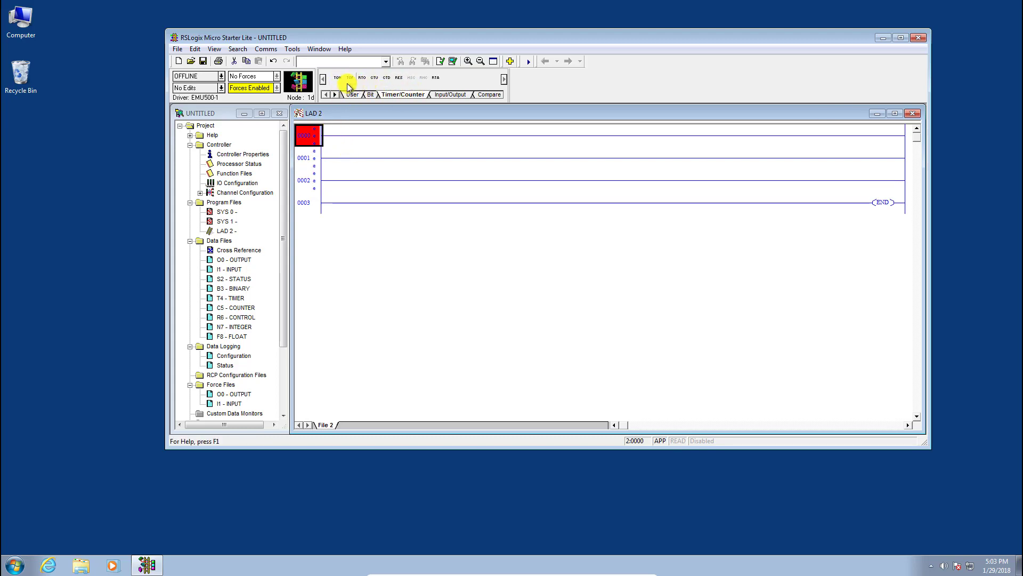
pyautogui.click(338, 78)
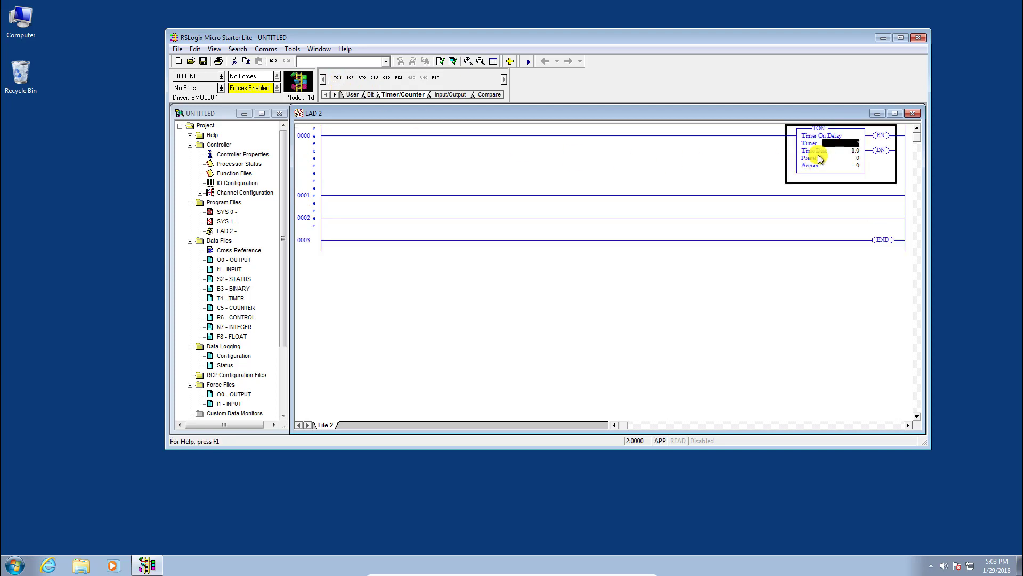
pyautogui.write('T4:0')
pyautogui.press('Return')
pyautogui.press('Return')
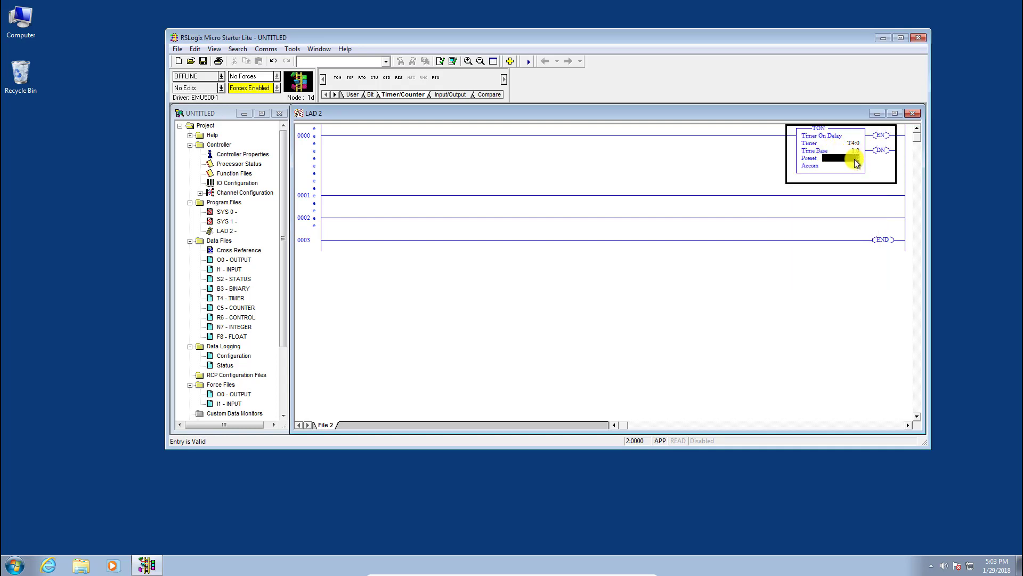
pyautogui.write('2')
pyautogui.press('Return')
pyautogui.press('Return')
# Add an examine-if-open contact at the start of rung 0000 addressed to T4:1/DN.
pyautogui.click(309, 141)
pyautogui.click(352, 94)
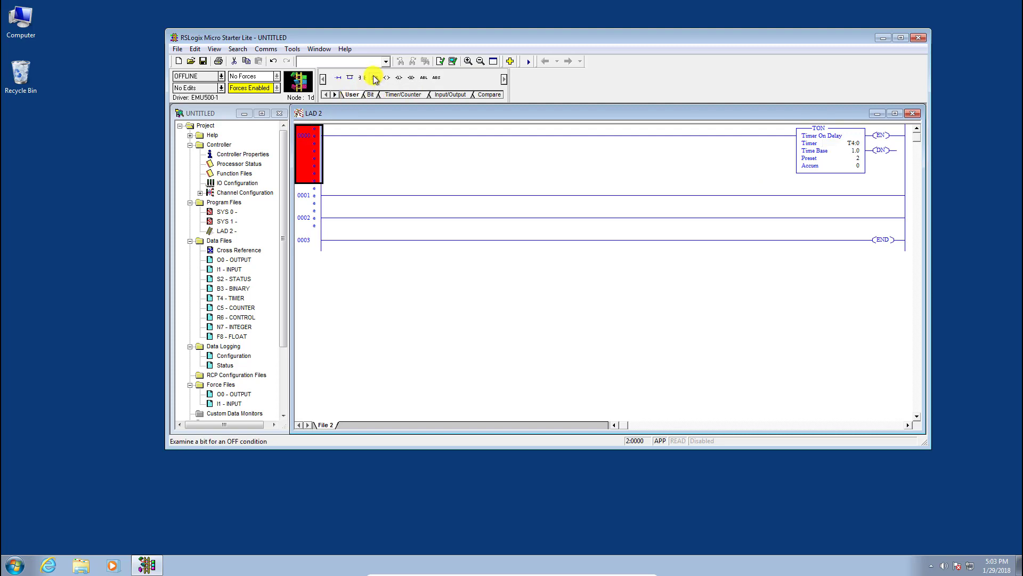
pyautogui.click(374, 77)
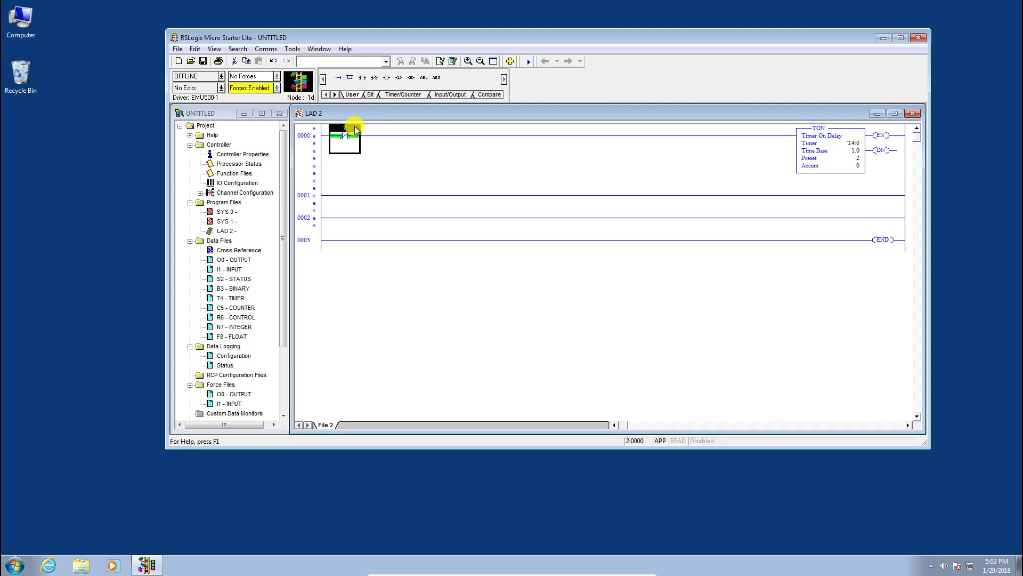
pyautogui.doubleClick(354, 128)
pyautogui.write('T4:1')
pyautogui.press('Return')
pyautogui.press('Return')
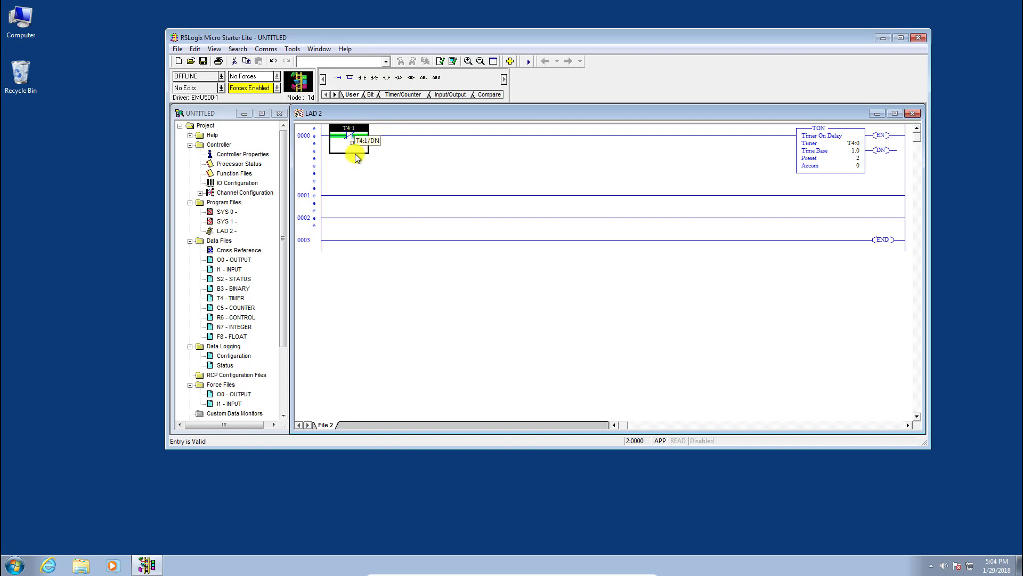
# Add a TON timer to rung 0002 with timer address T4:1, time base 1.0 and preset 2.
pyautogui.click(314, 217)
pyautogui.click(404, 94)
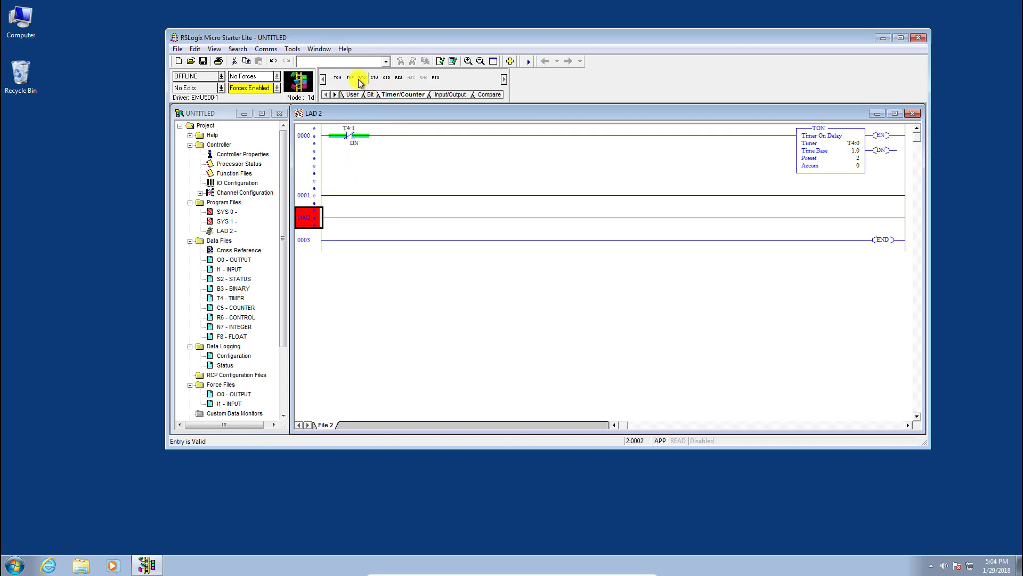
pyautogui.click(337, 77)
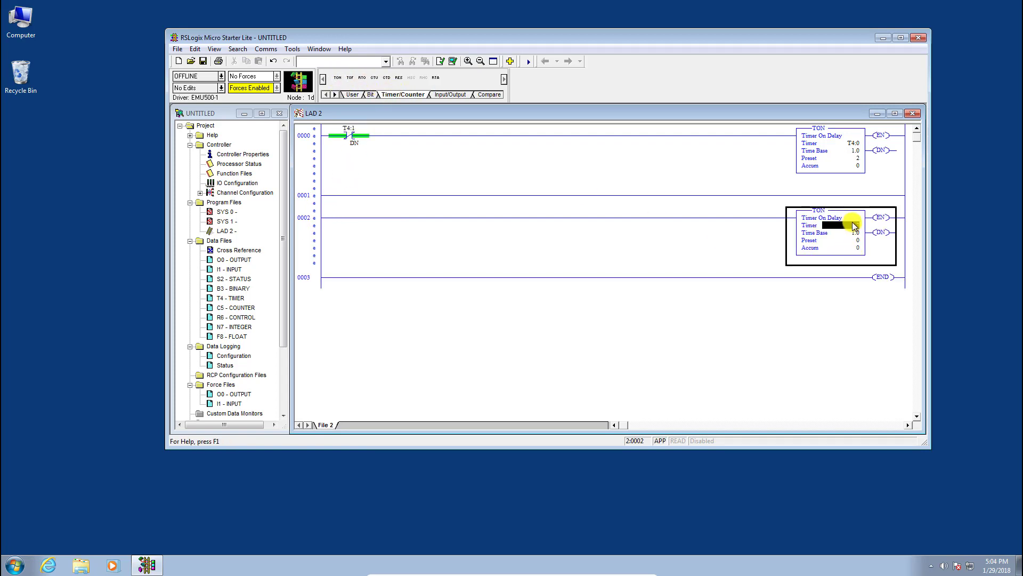
pyautogui.write('T4:1')
pyautogui.press('Return')
pyautogui.press('Return')
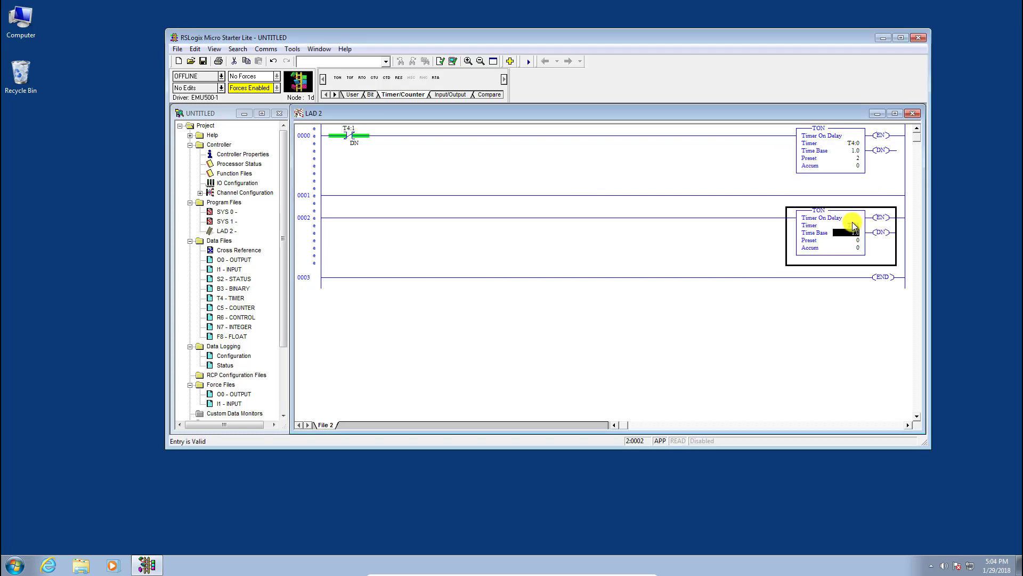
pyautogui.press('Return')
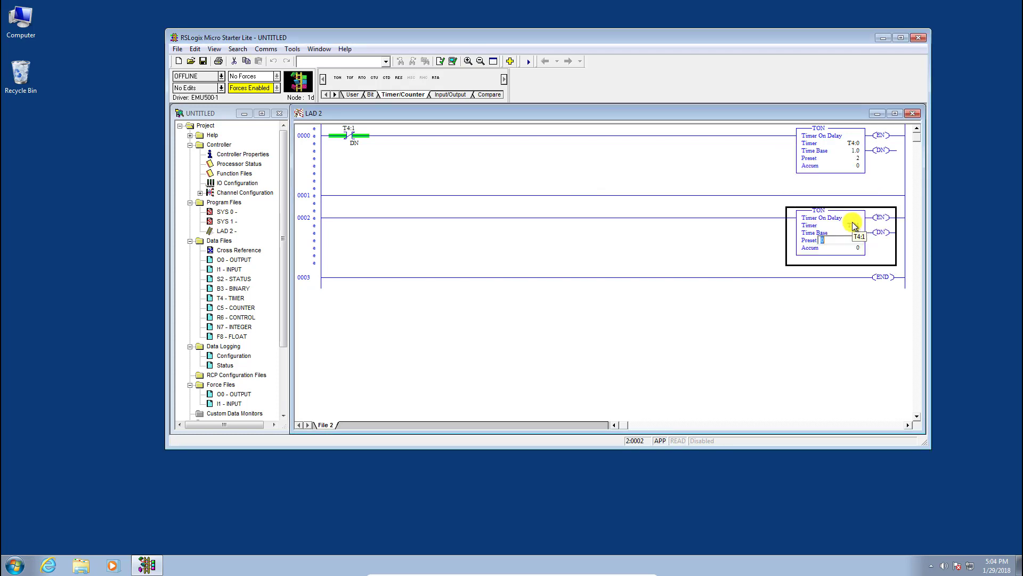
pyautogui.write('2')
pyautogui.press('Return')
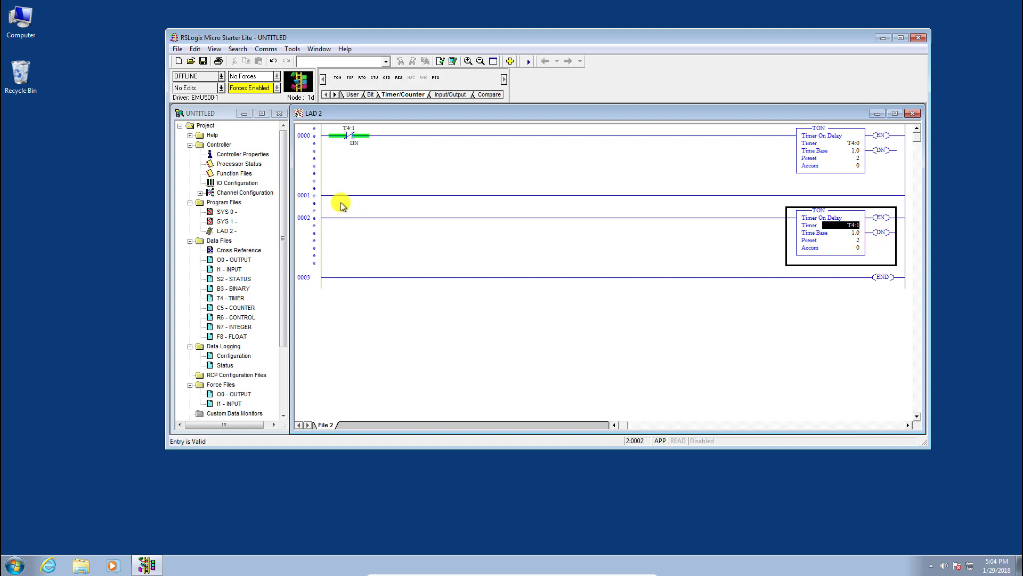
# Add an examine-if-closed contact to rung 0001 addressed to T4:0/DN.
pyautogui.click(314, 197)
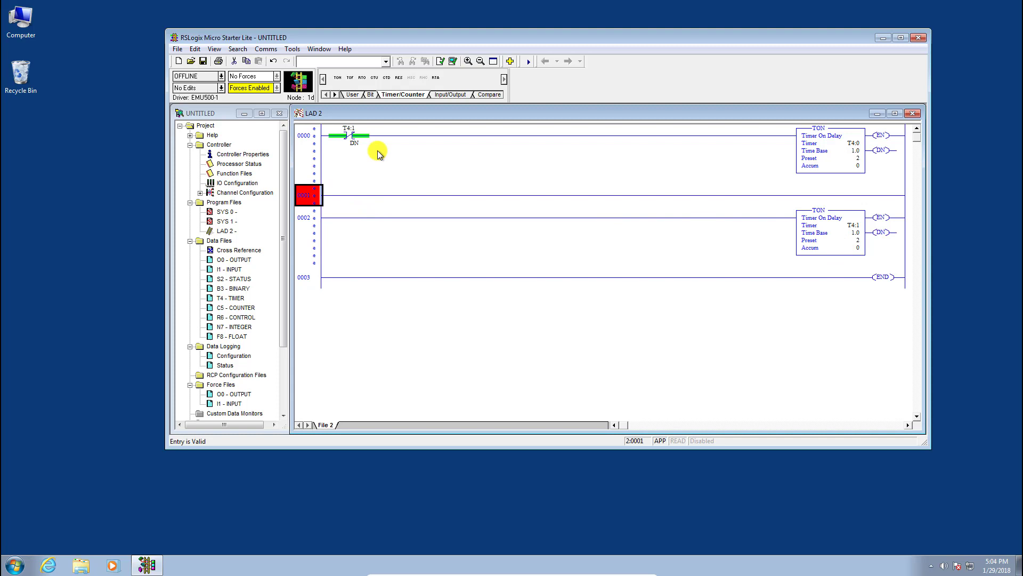
pyautogui.click(350, 94)
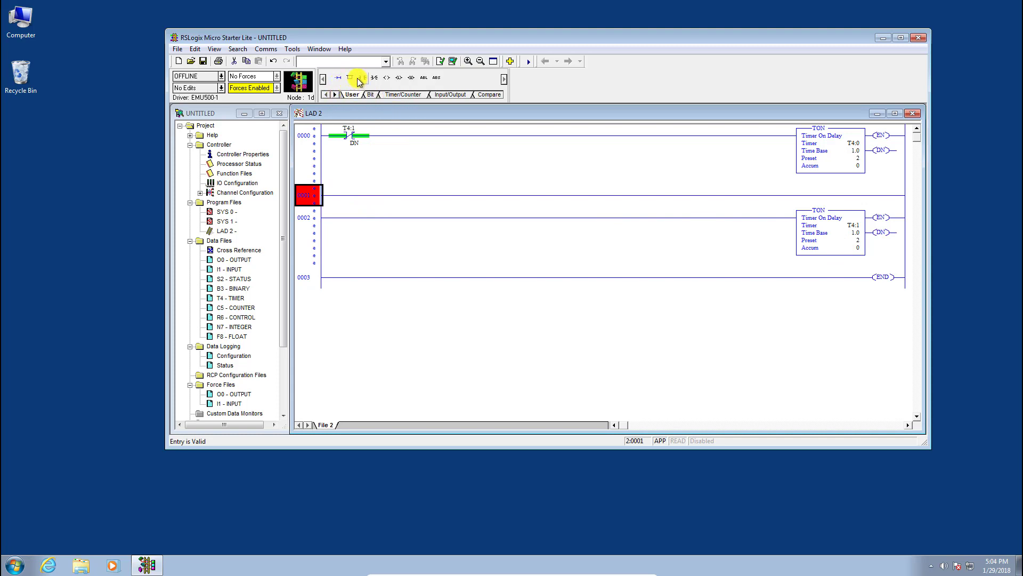
pyautogui.click(363, 78)
pyautogui.write('T')
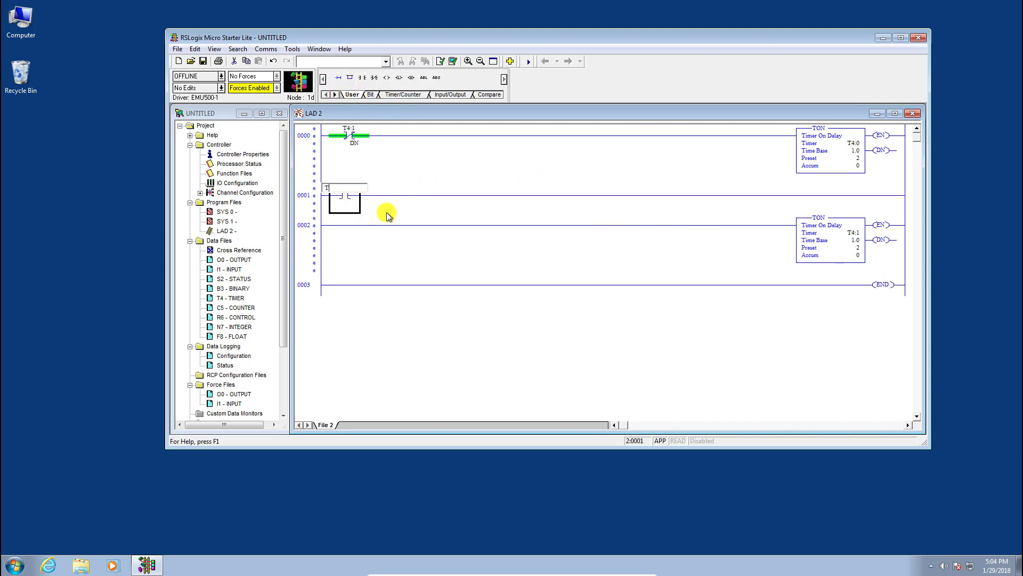
pyautogui.write('4:0/DN')
pyautogui.press('Return')
pyautogui.press('Return')
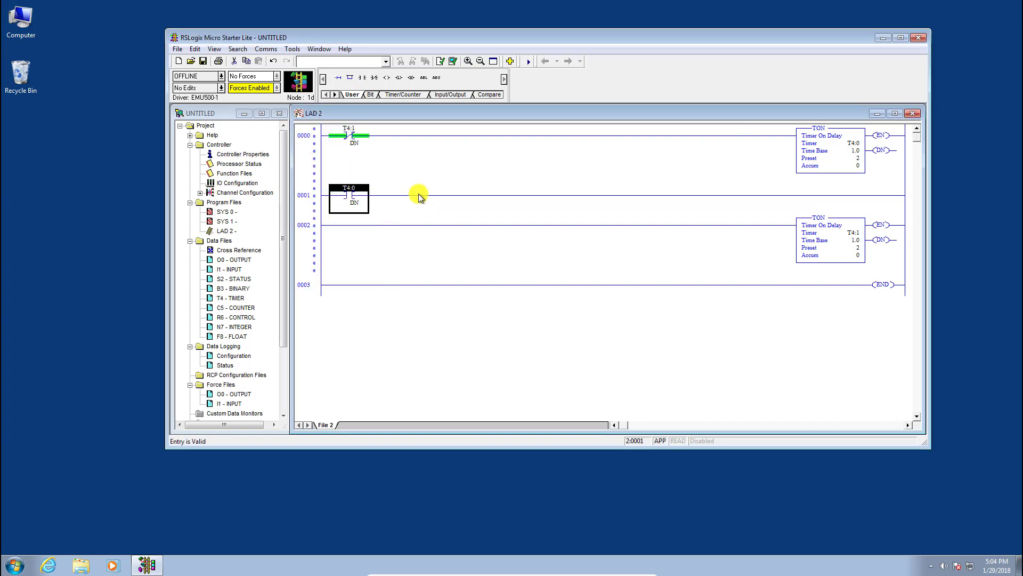
# Add an output energize coil at the end of rung 0001 addressed to O:0/0, leaving its description blank.
pyautogui.click(386, 78)
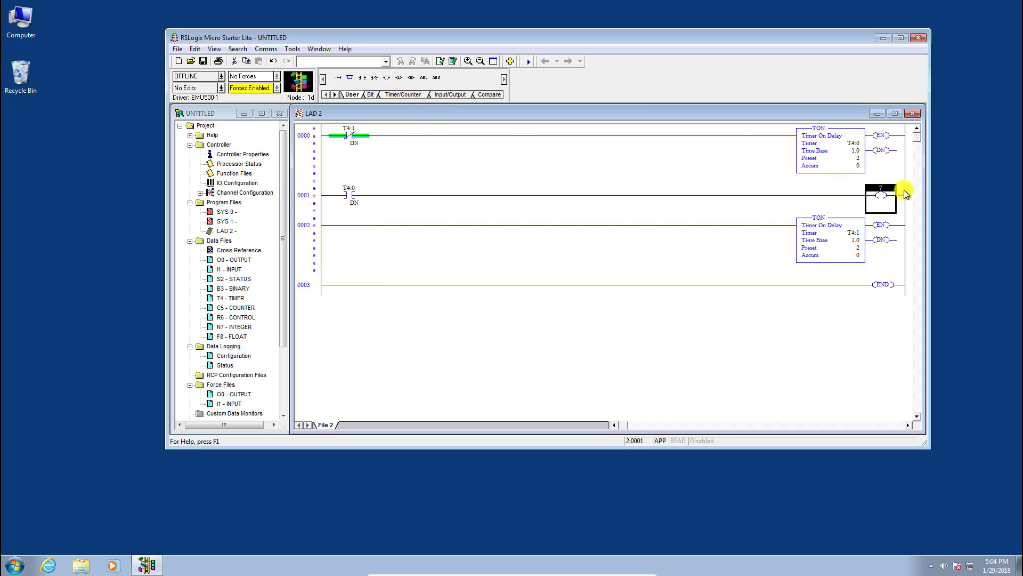
pyautogui.write('O:0/0')
pyautogui.press('Return')
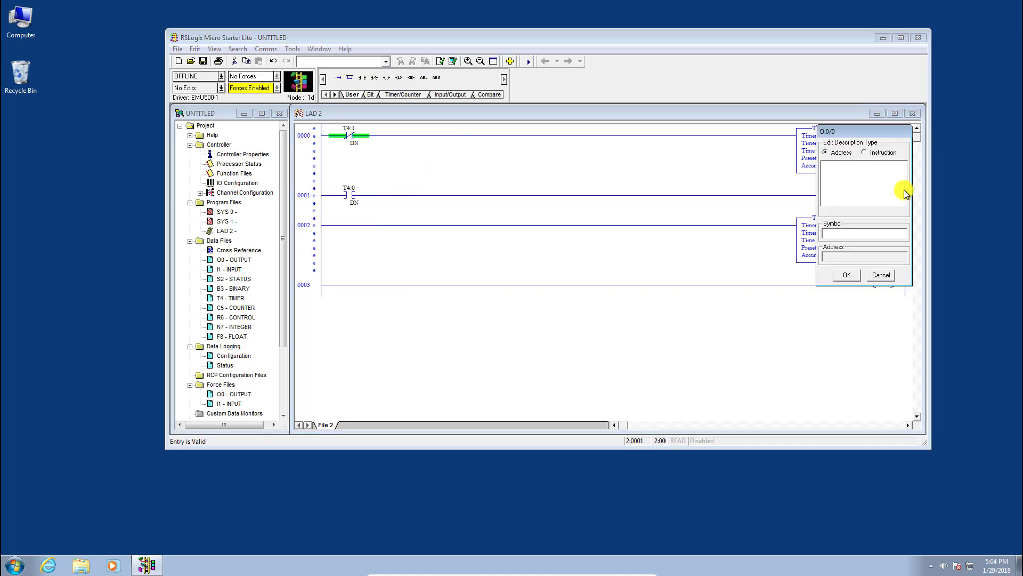
pyautogui.click(847, 275)
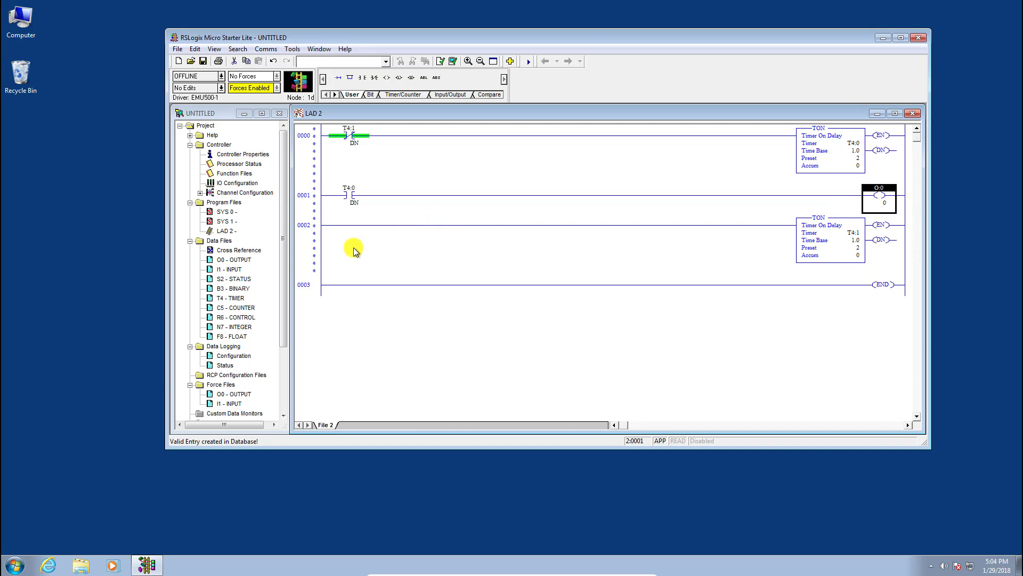
# Add an examine-if-closed contact at the start of rung 0002 addressed to T4:0/DN.
pyautogui.click(317, 228)
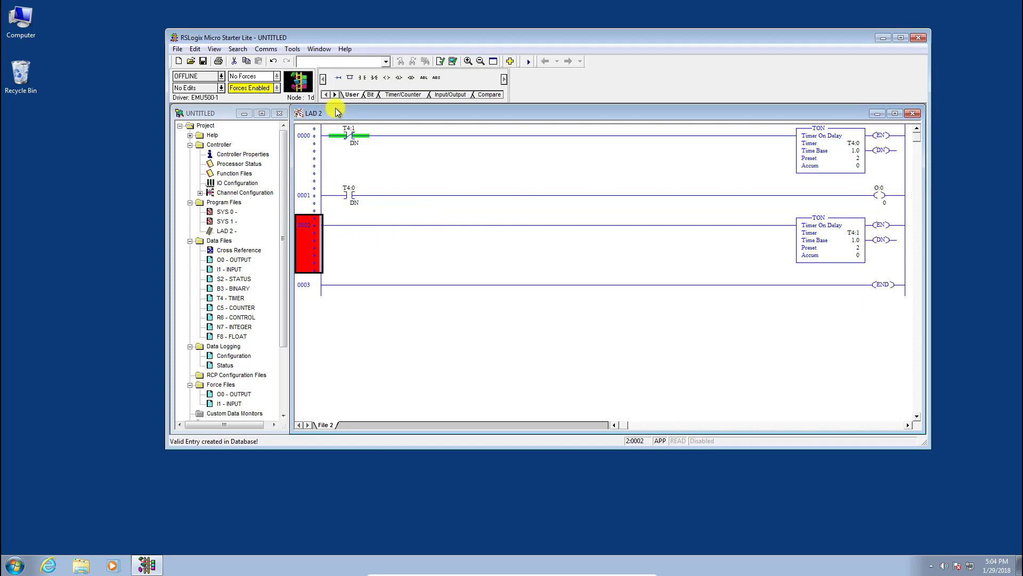
pyautogui.click(363, 78)
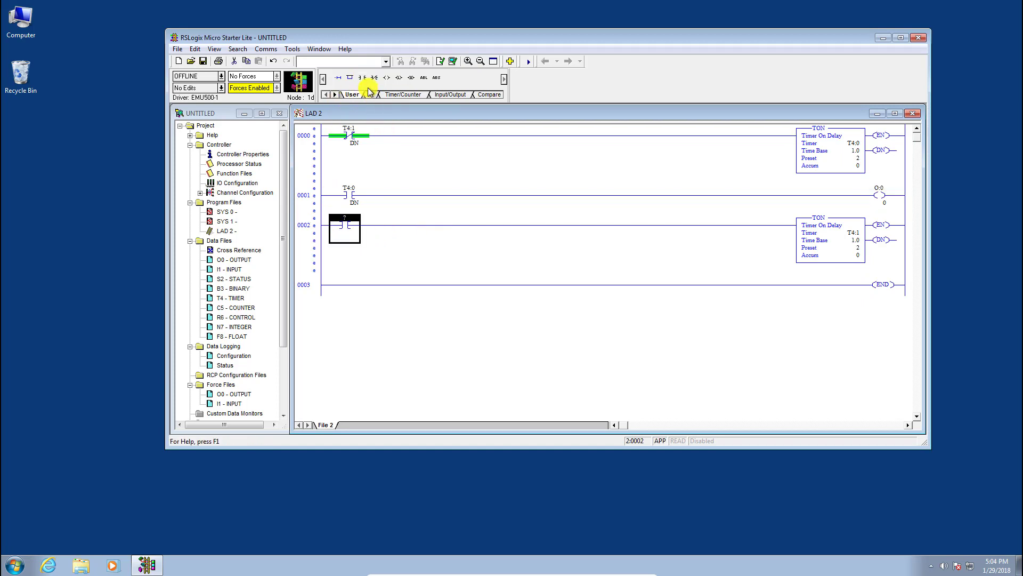
pyautogui.write('T4:0/DN')
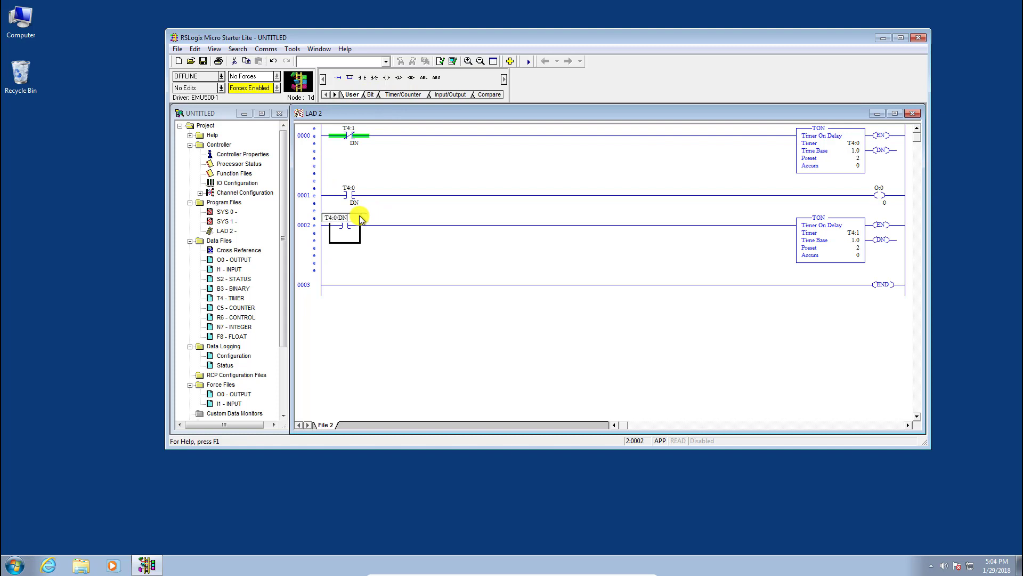
pyautogui.press('Return')
pyautogui.press('Escape')
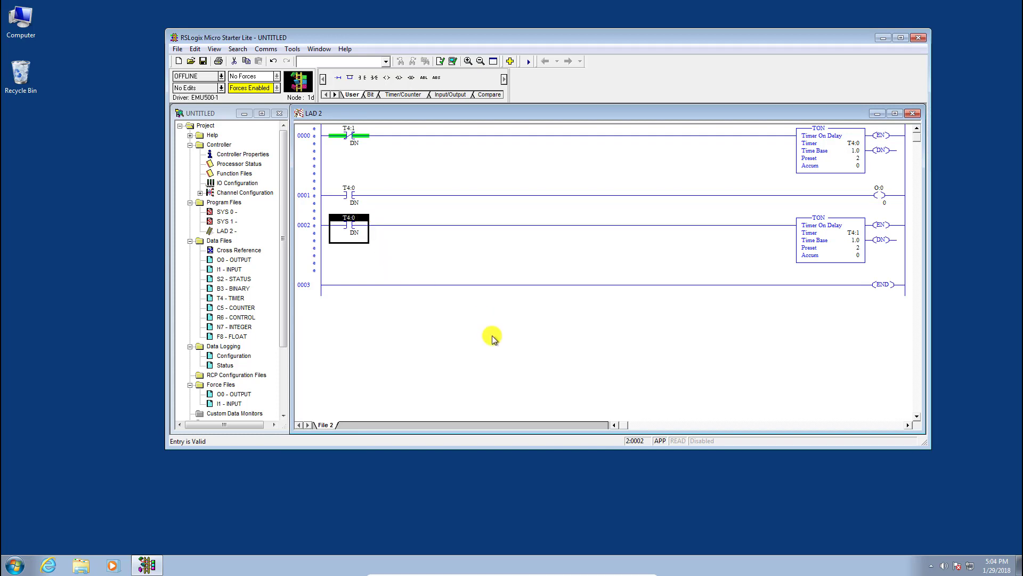
# Give output O:0/0 on rung 0001 the address description "Flashing Light".
pyautogui.rightClick(879, 186)
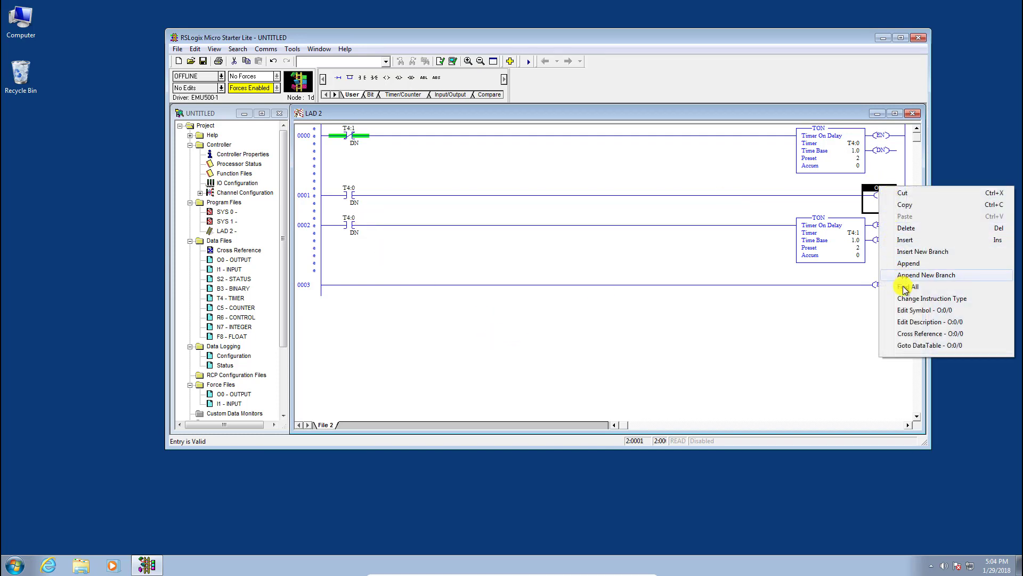
pyautogui.click(909, 321)
pyautogui.write('Fla')
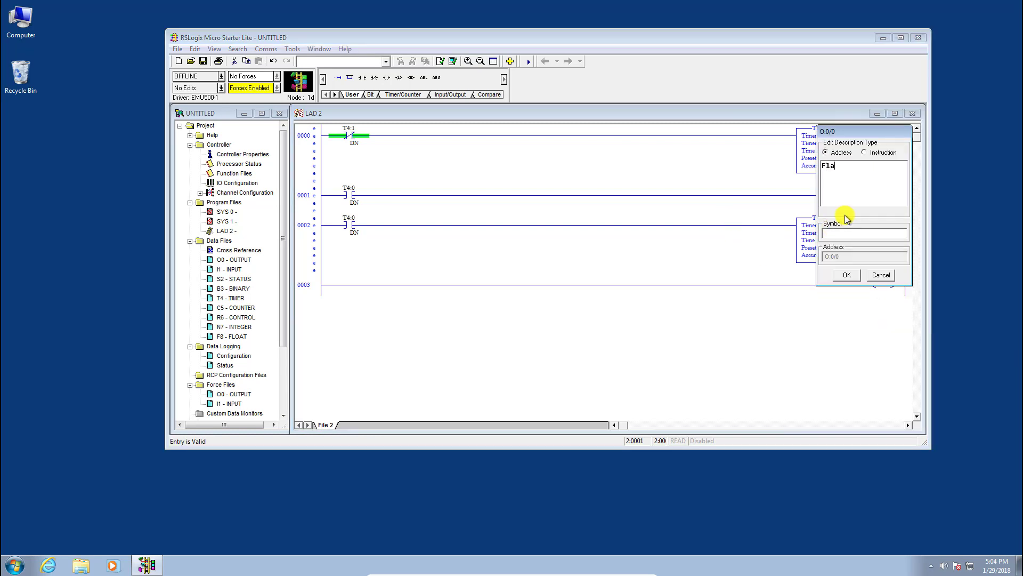
pyautogui.write('shing Light')
pyautogui.click(847, 275)
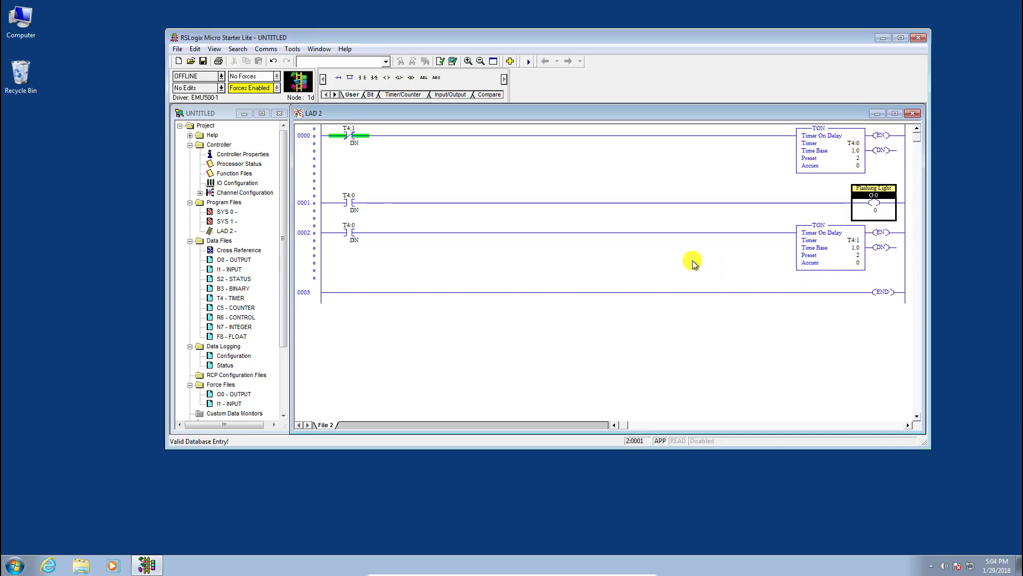
# Verify the whole project and save the program as TEST in My Documents.
pyautogui.click(452, 63)
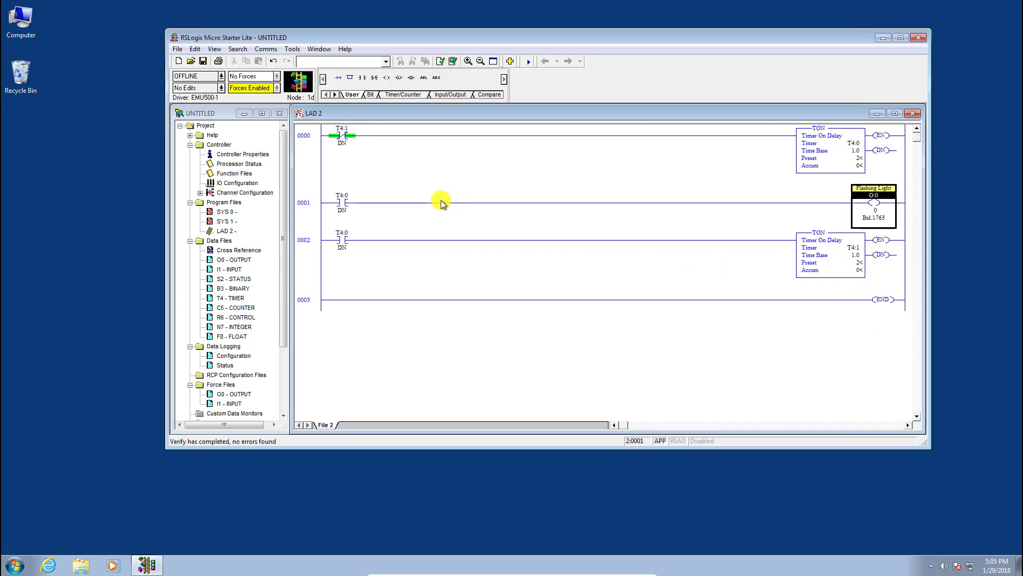
pyautogui.click(203, 60)
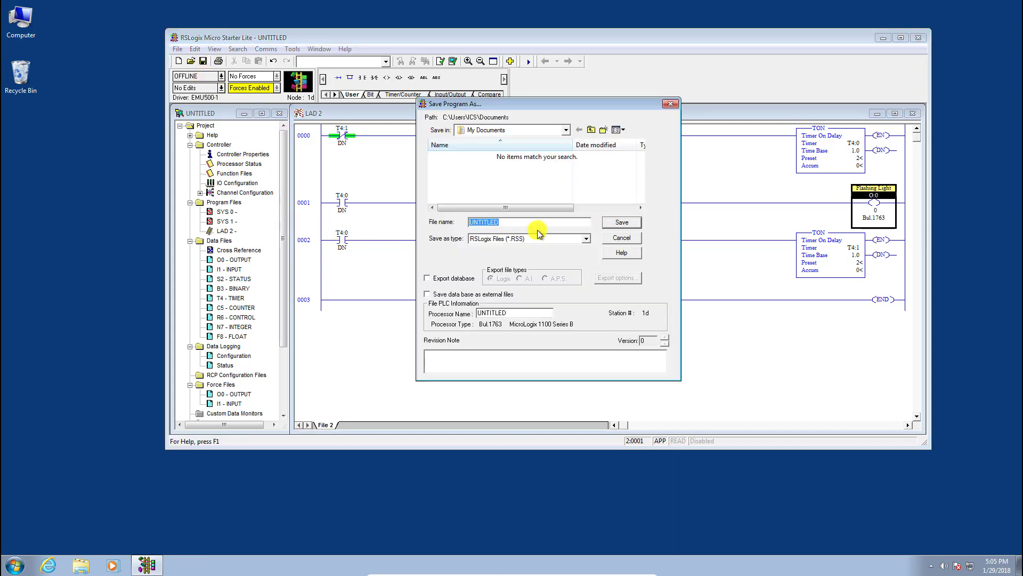
pyautogui.write('TEST')
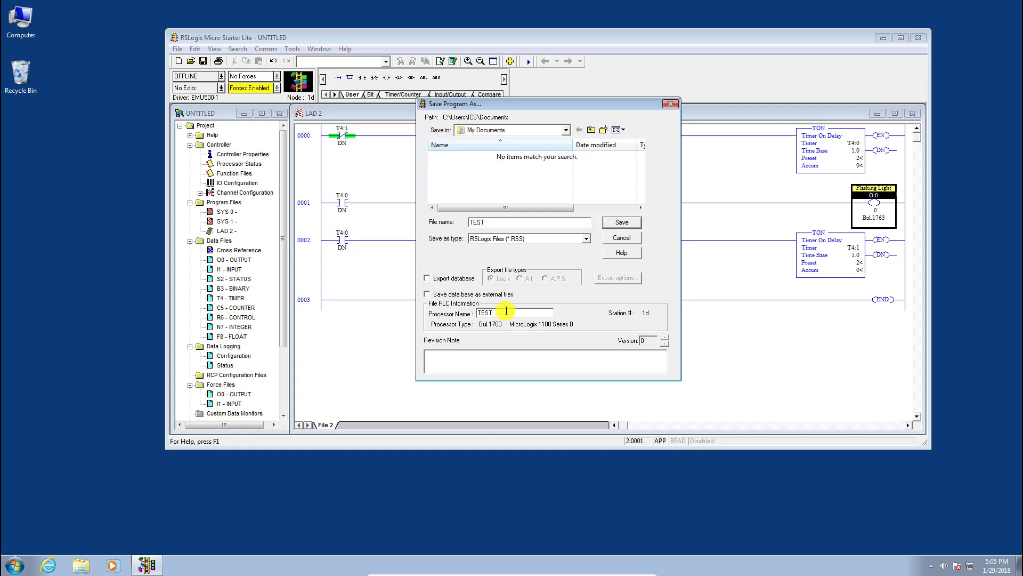
pyautogui.click(614, 221)
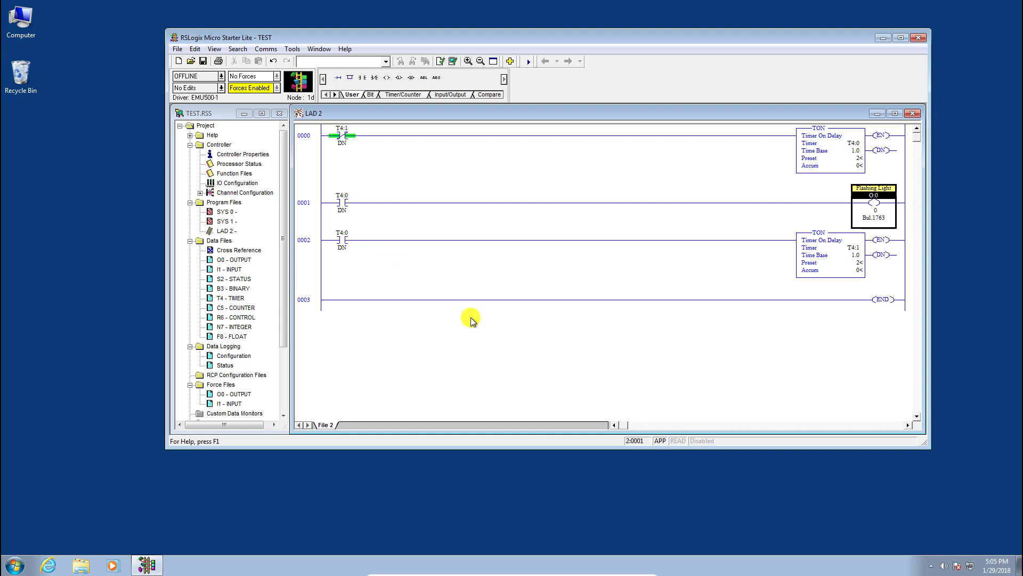
# Open RSLinx Classic and add an SLC 500 (DH485) Emulator driver named EMU500-1 with station number 00.
pyautogui.click(13, 565)
pyautogui.click(62, 417)
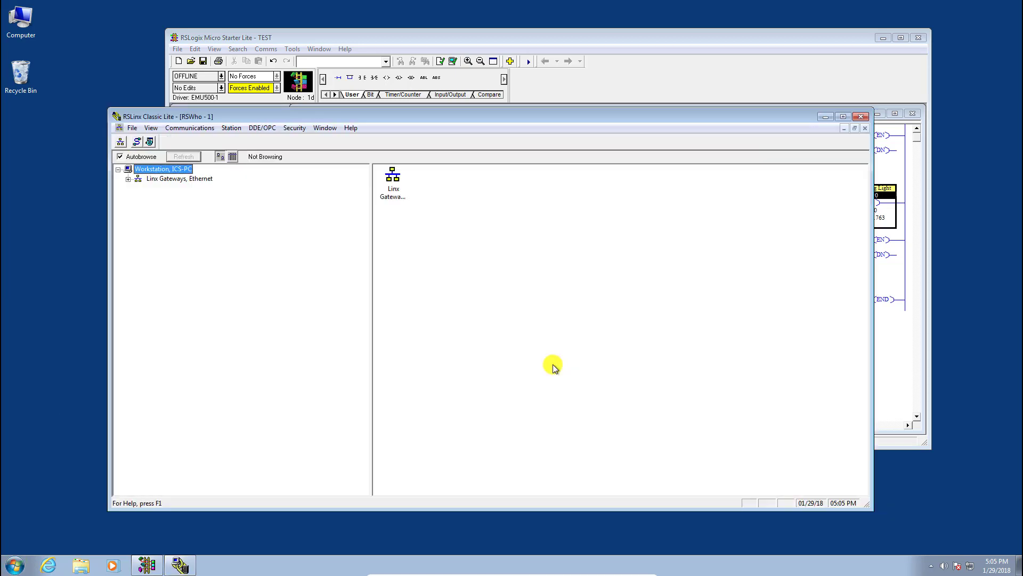
pyautogui.click(203, 129)
pyautogui.click(215, 156)
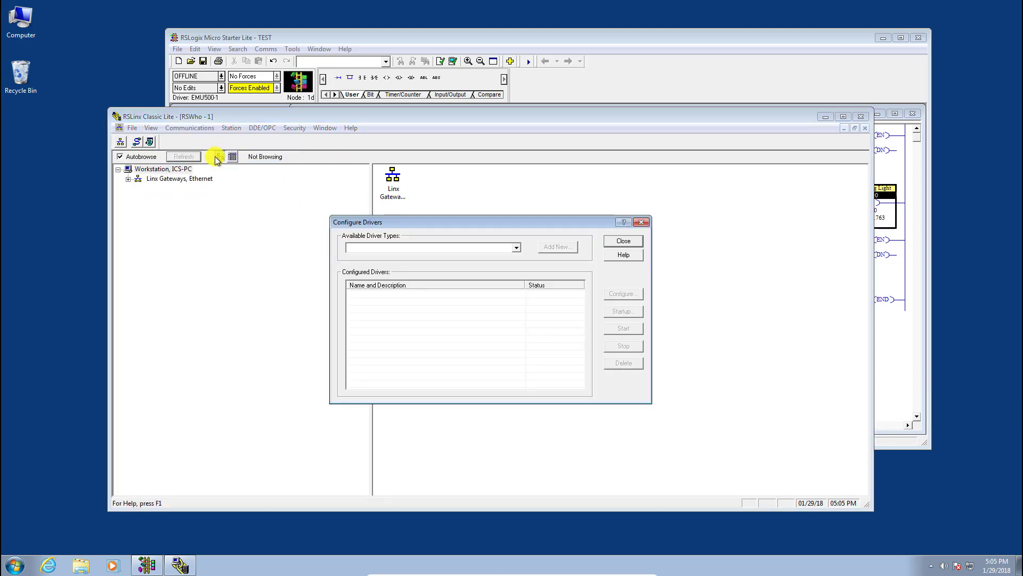
pyautogui.click(516, 248)
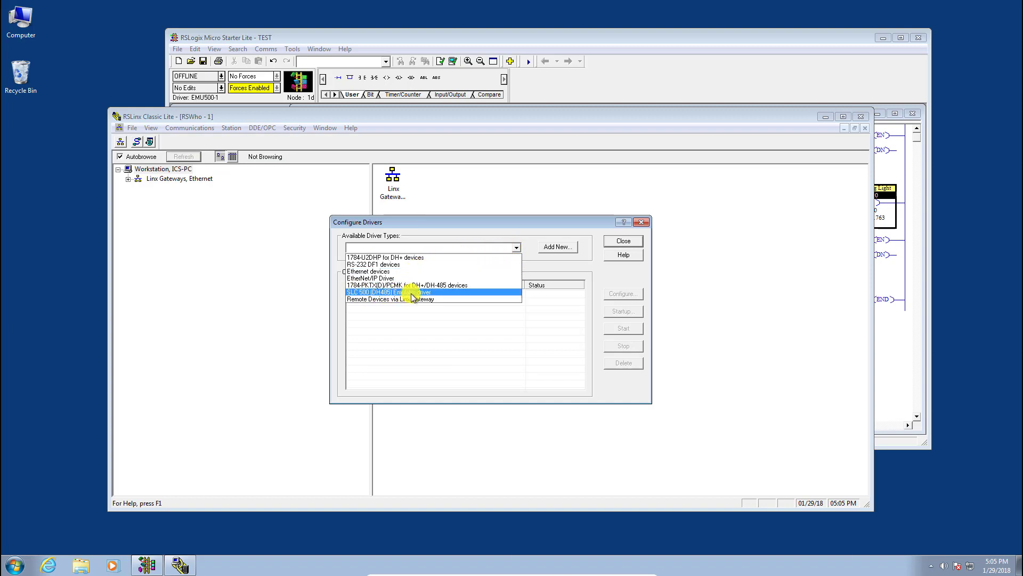
pyautogui.click(412, 296)
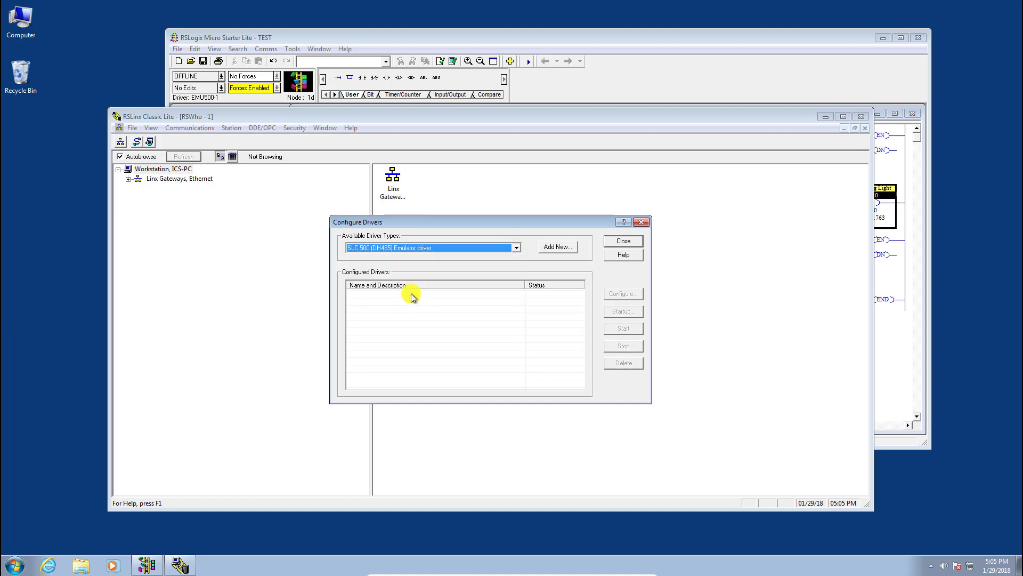
pyautogui.click(573, 249)
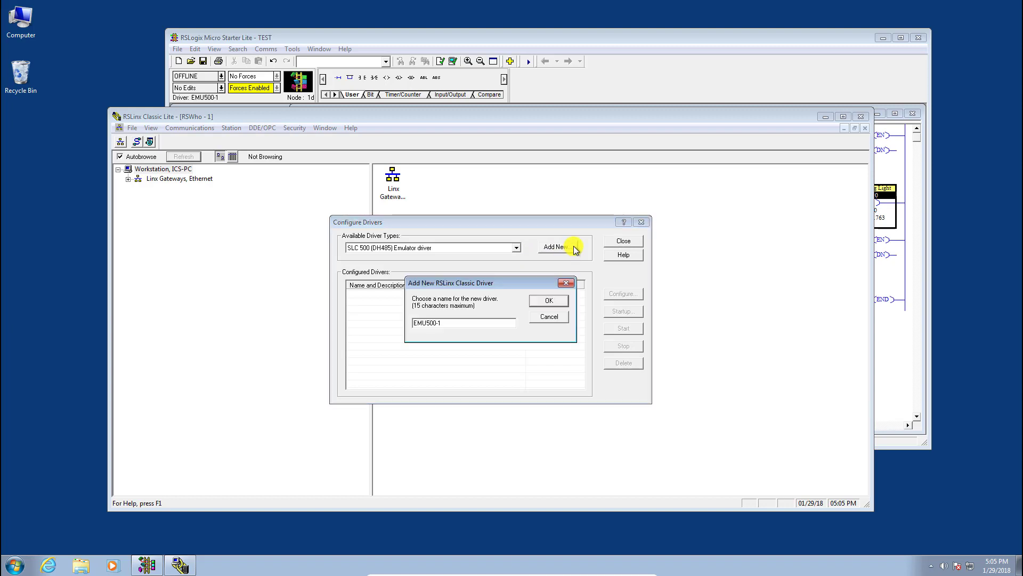
pyautogui.click(553, 302)
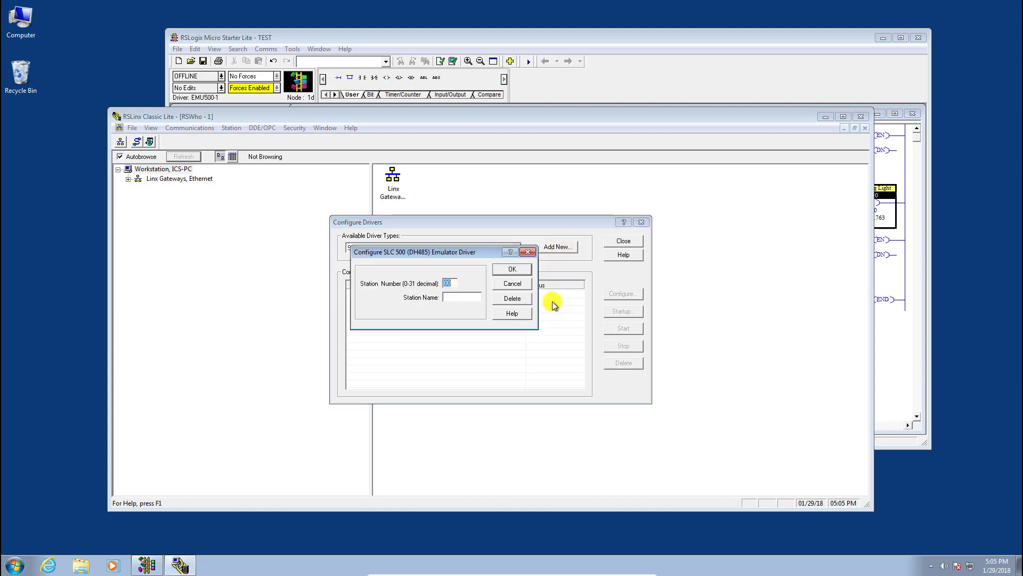
pyautogui.click(502, 270)
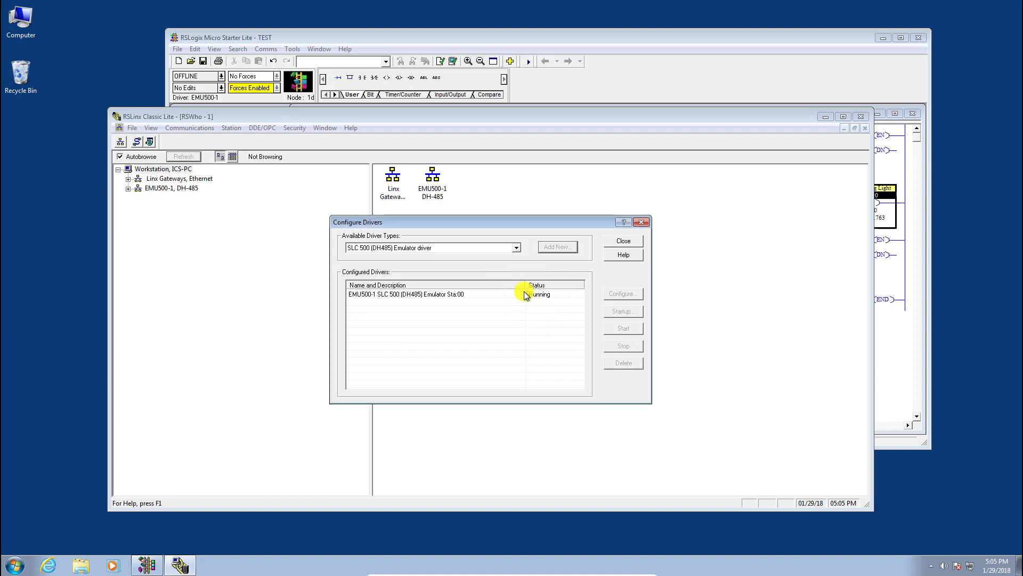
pyautogui.click(623, 241)
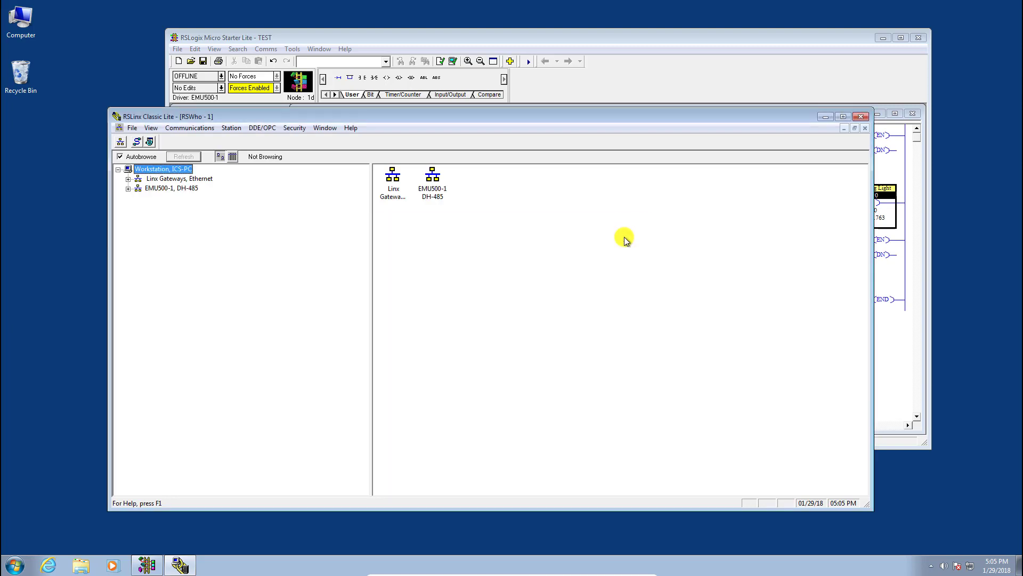
# Expand the EMU500-1, DH-485 driver in RSWho and shrink the RSLinx window with a narrower tree pane.
pyautogui.click(140, 188)
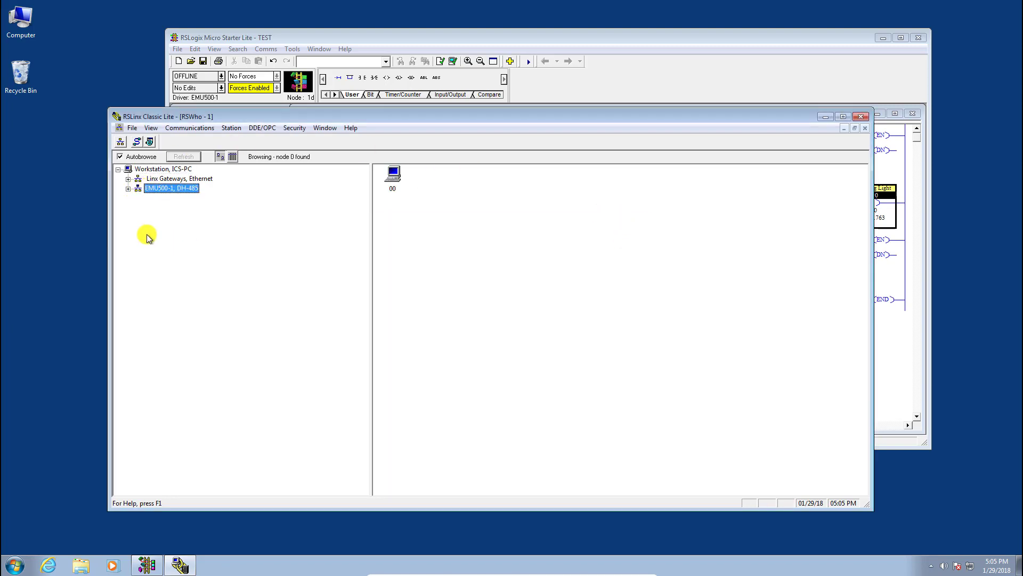
pyautogui.click(128, 189)
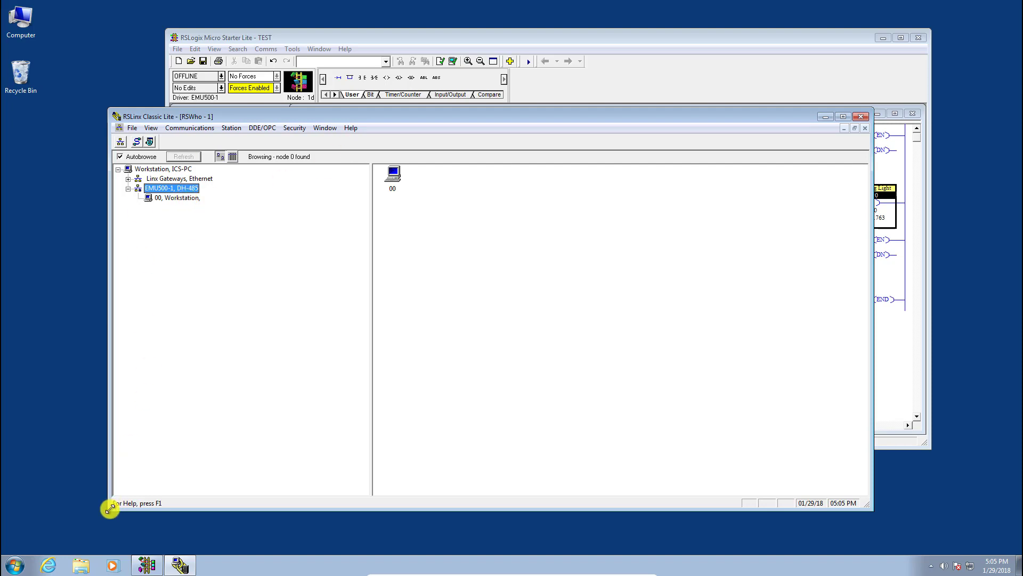
pyautogui.moveTo(108, 509); pyautogui.dragTo(445, 453)
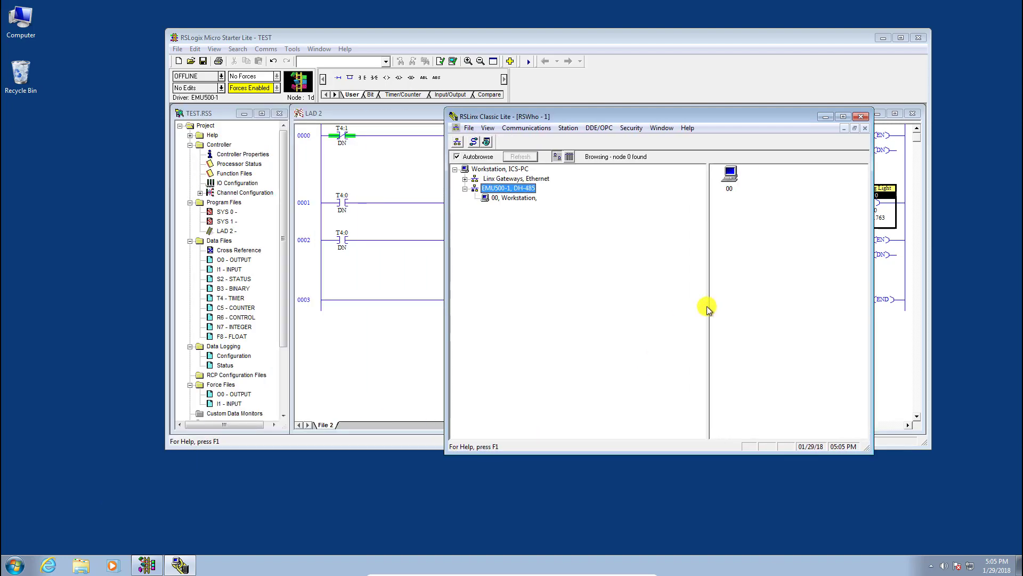
pyautogui.moveTo(707, 306); pyautogui.dragTo(597, 301)
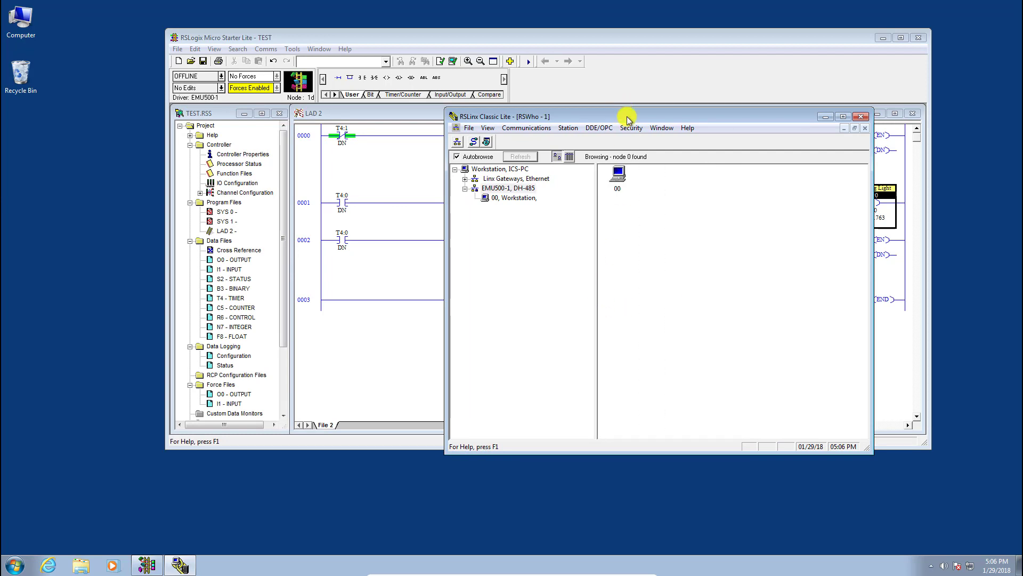
# Move the RSLinx window out of the way and launch RSLogix Emulate 500, allowing it to make changes to the computer.
pyautogui.moveTo(627, 119); pyautogui.dragTo(769, 20)
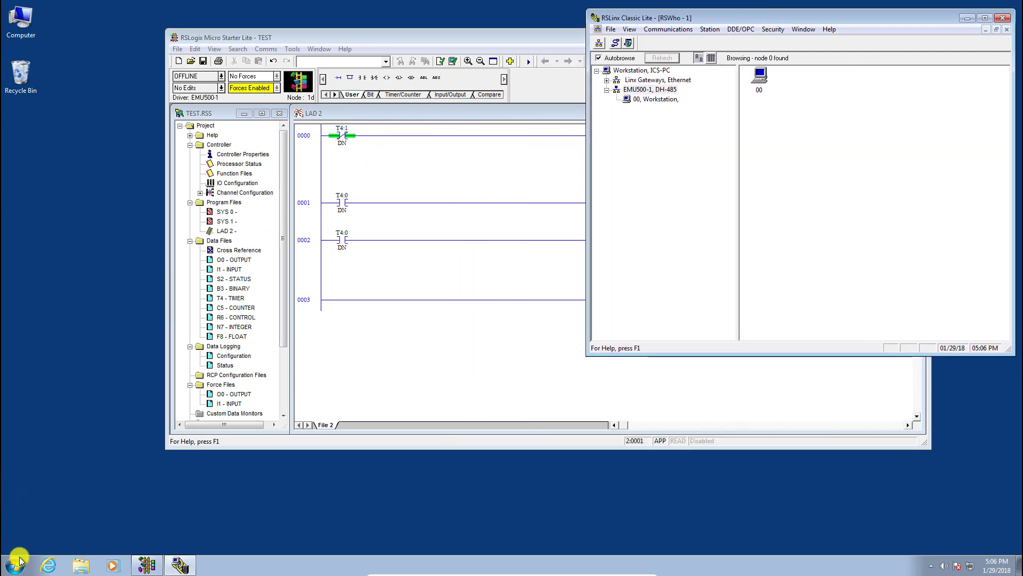
pyautogui.click(15, 564)
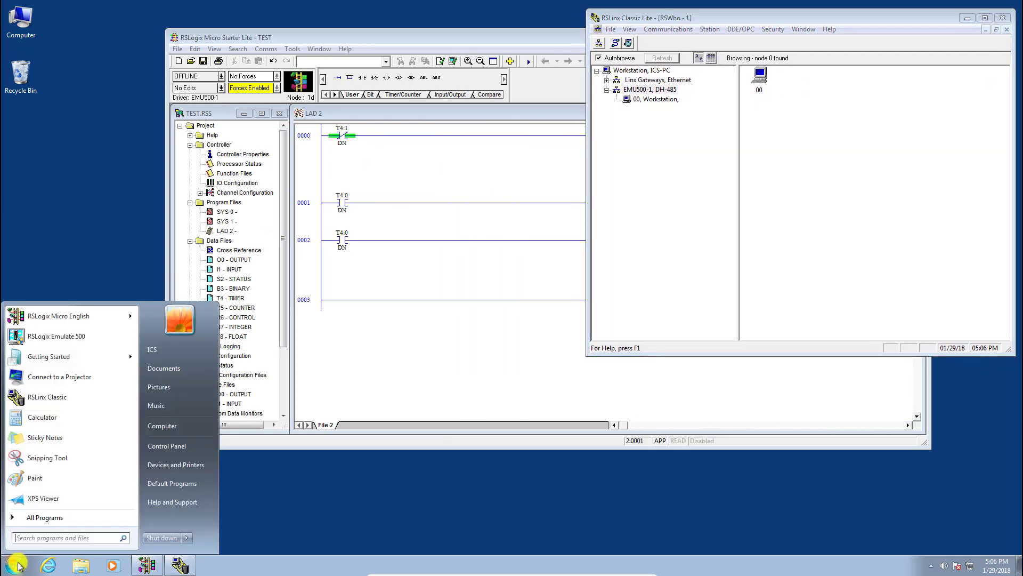
pyautogui.click(52, 341)
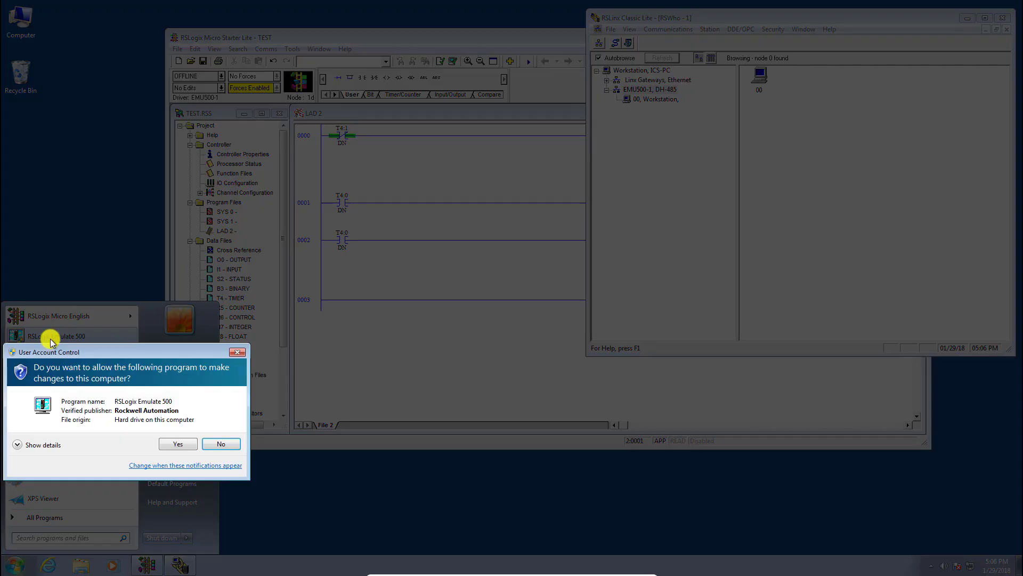
pyautogui.click(171, 449)
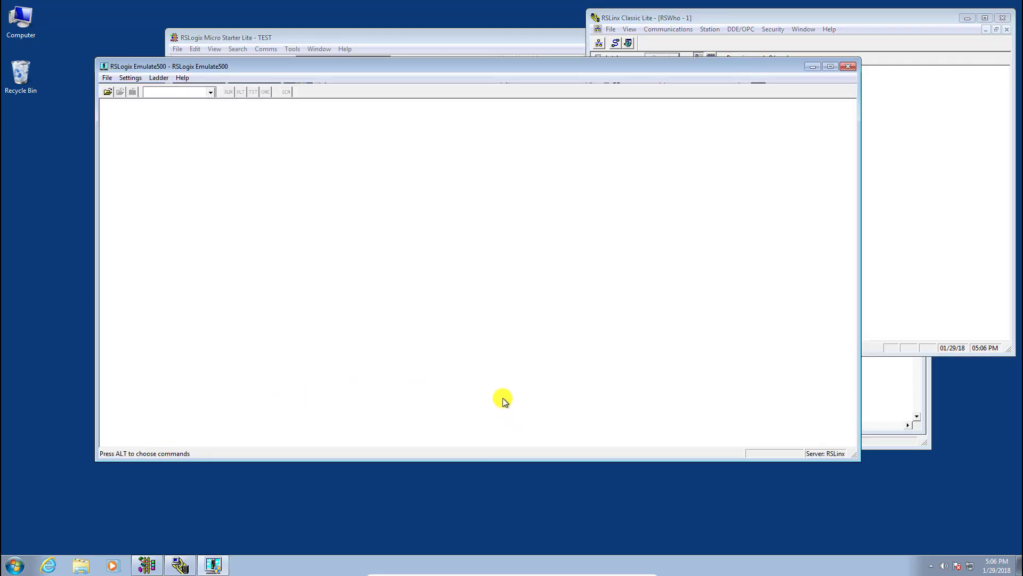
# Try to open the saved TEST program from Documents in RSLogix Emulate 500.
pyautogui.click(107, 91)
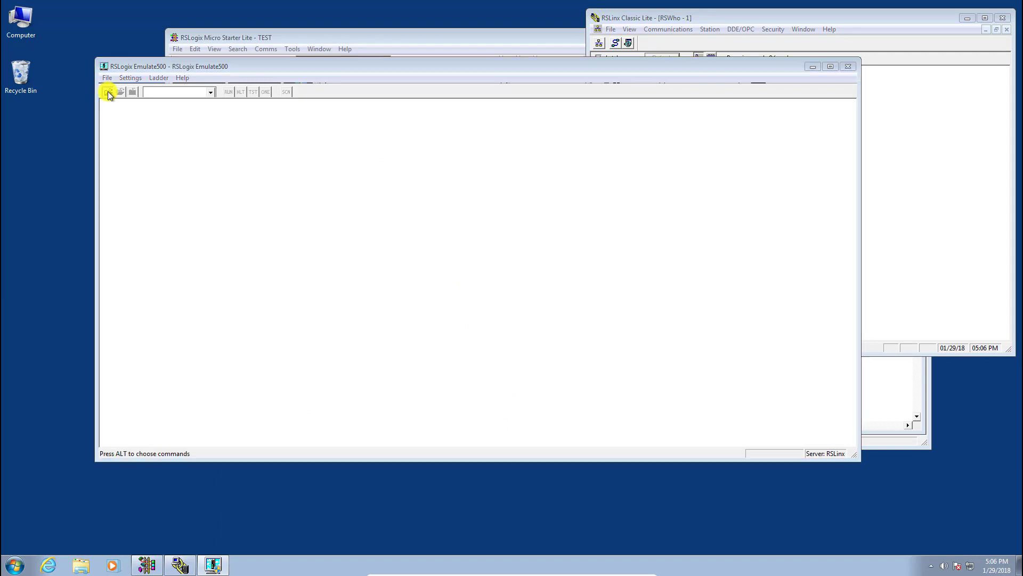
pyautogui.click(326, 36)
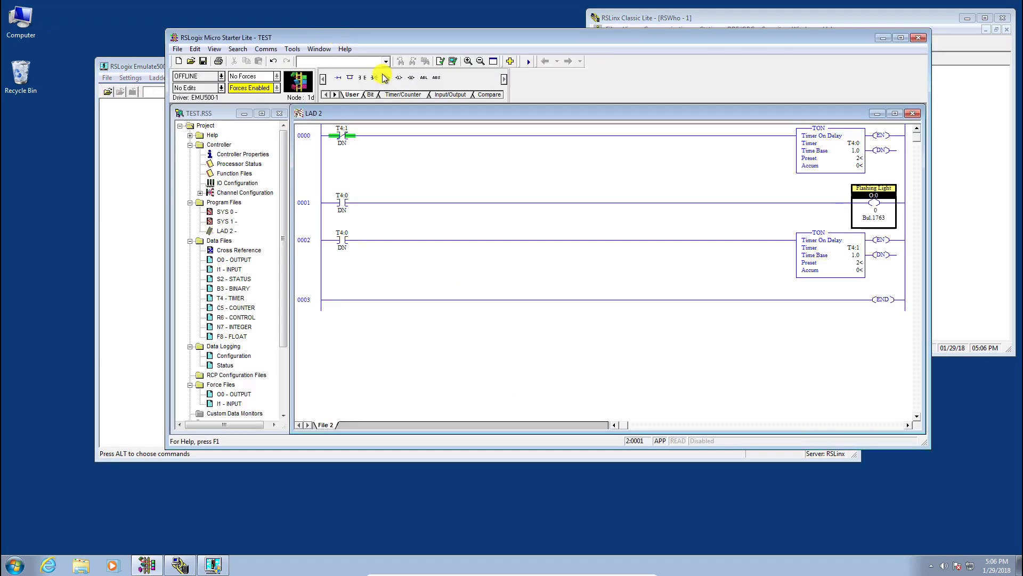
pyautogui.click(153, 66)
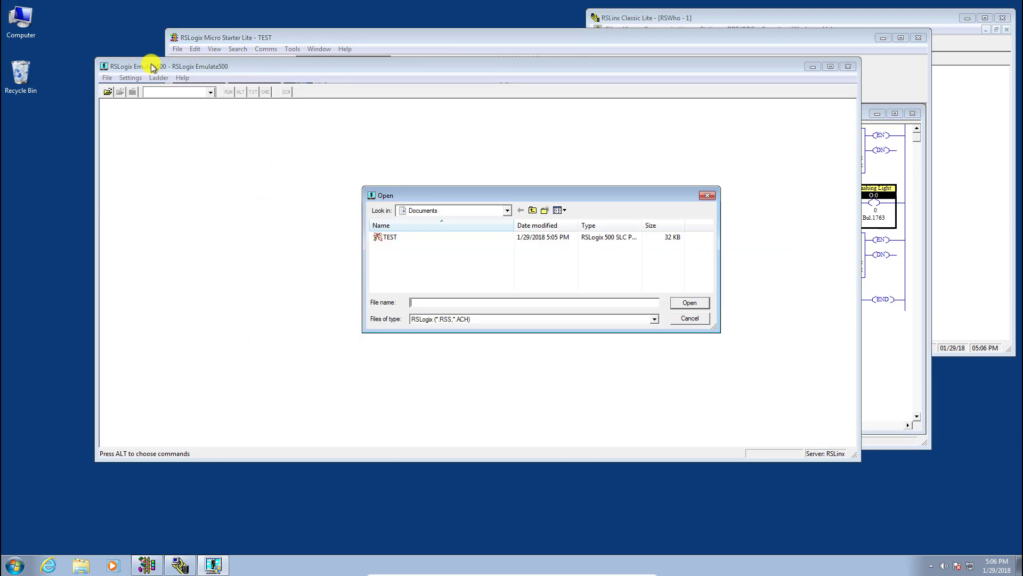
pyautogui.doubleClick(390, 241)
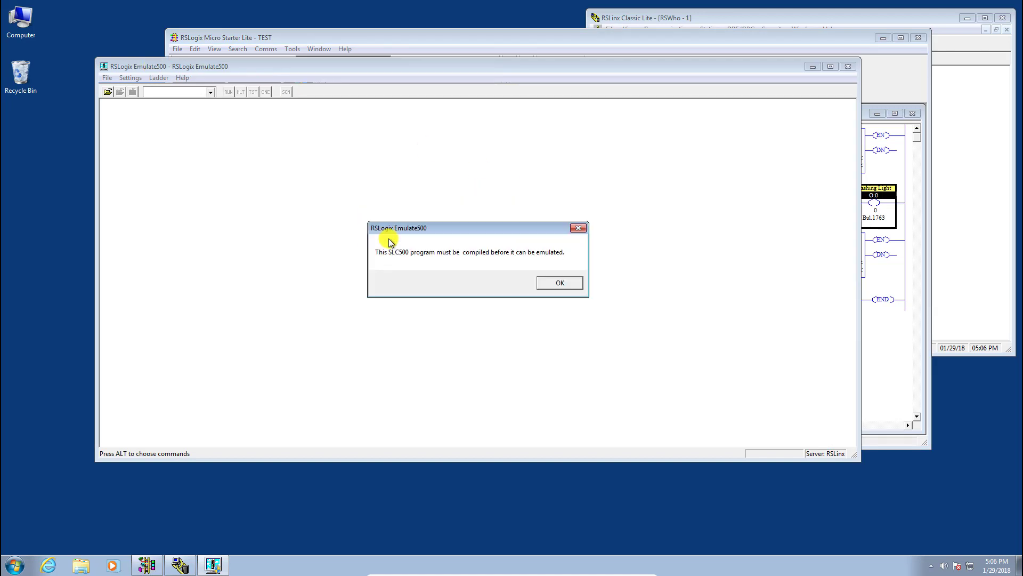
pyautogui.click(558, 285)
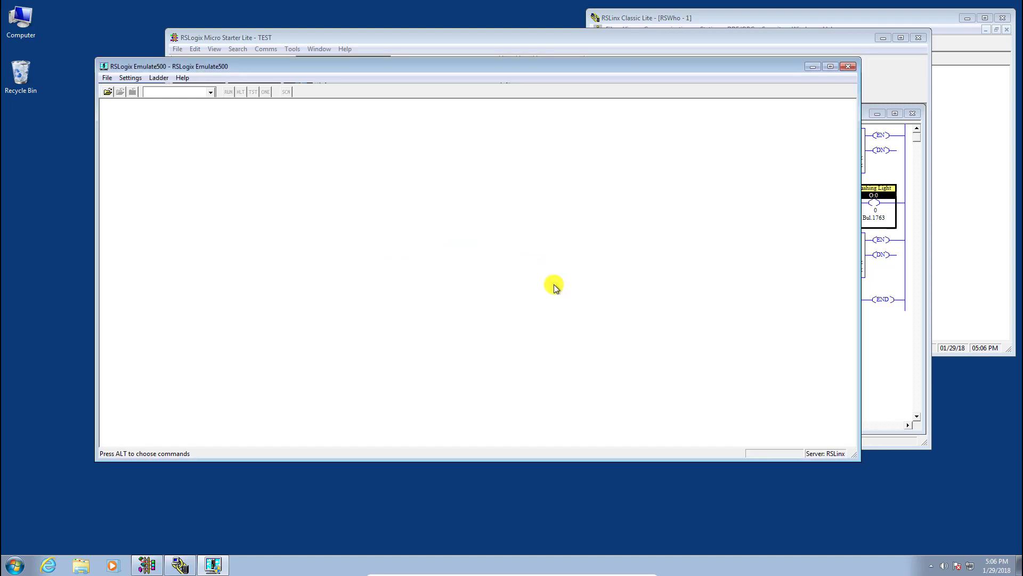
# Switch to RSLogix Micro, verify the entire project and save TEST again with a blank revision note.
pyautogui.click(457, 41)
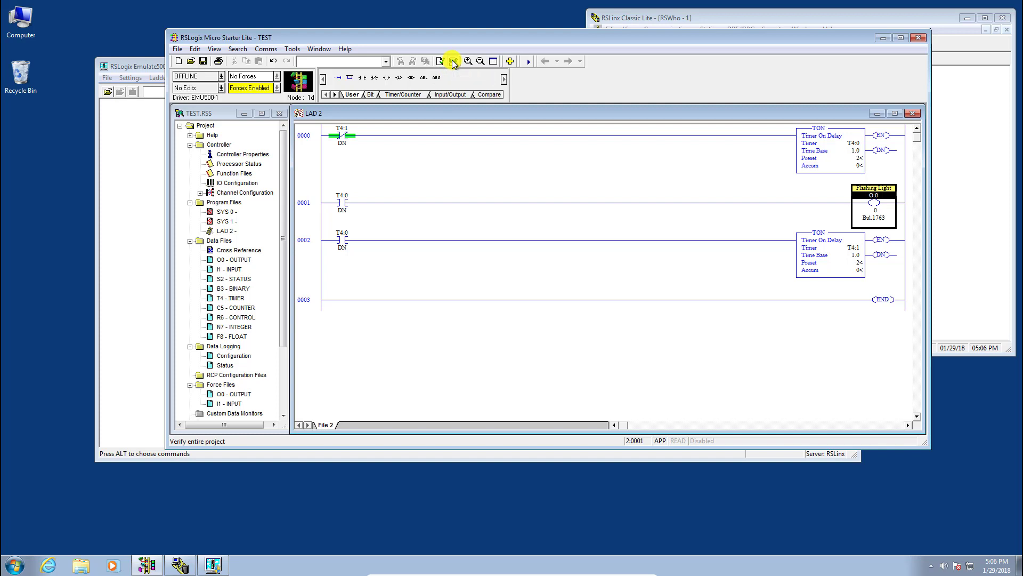
pyautogui.click(454, 63)
pyautogui.click(205, 63)
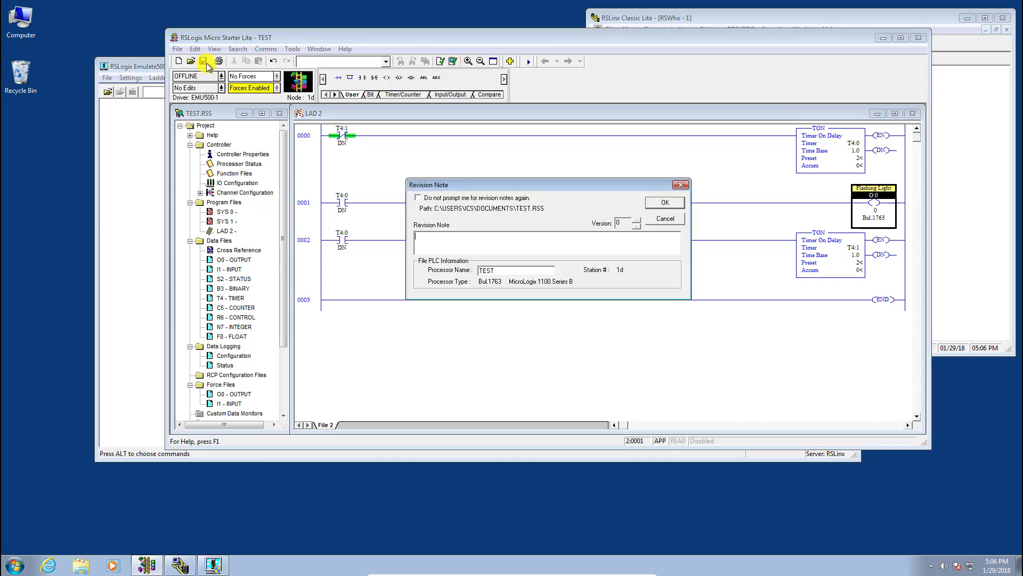
pyautogui.click(665, 202)
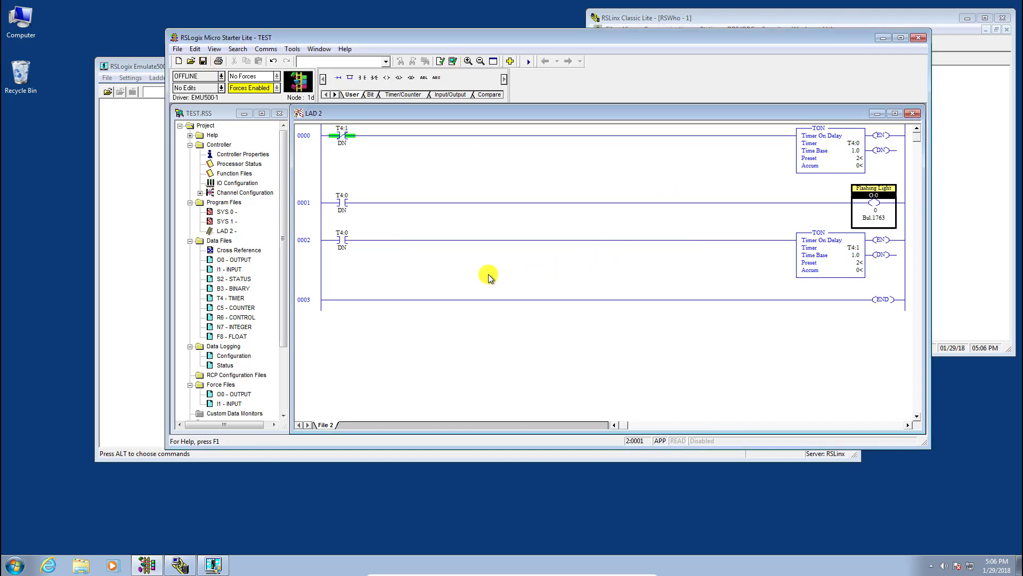
# Open the TEST program in RSLogix Emulate 500 as station number 1 and put the emulated processor into Run mode.
pyautogui.click(107, 96)
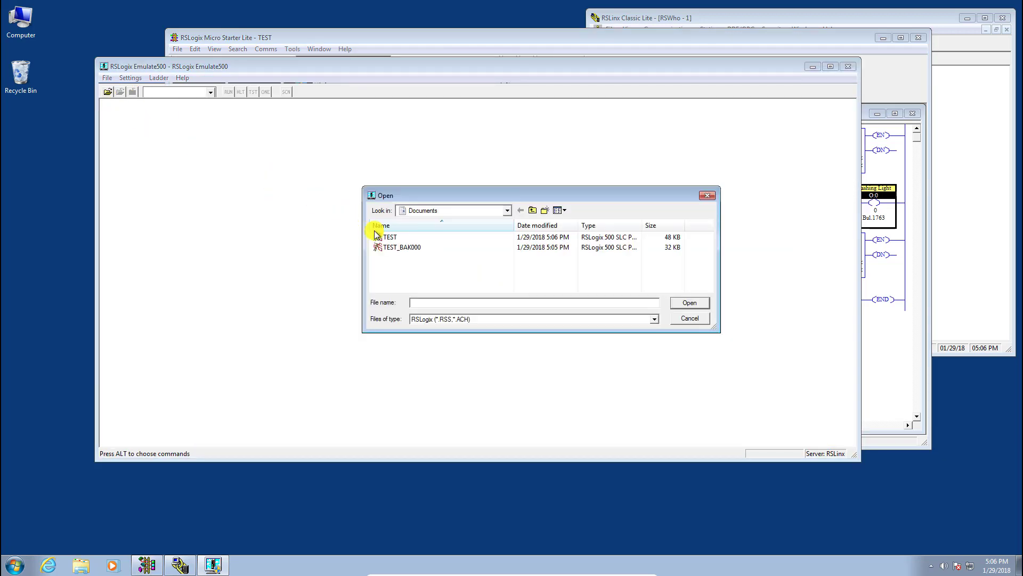
pyautogui.doubleClick(388, 236)
pyautogui.click(181, 203)
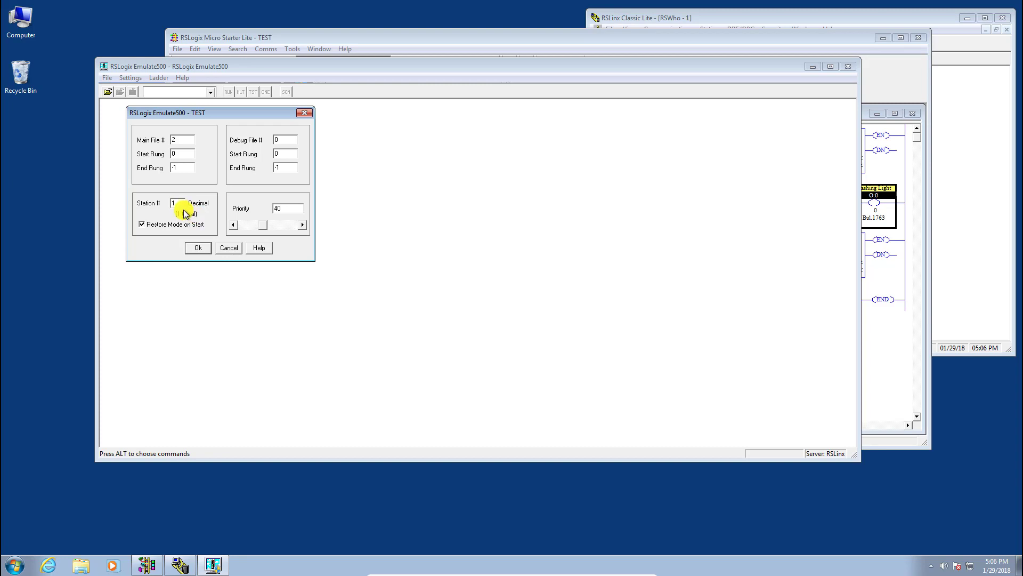
pyautogui.click(197, 248)
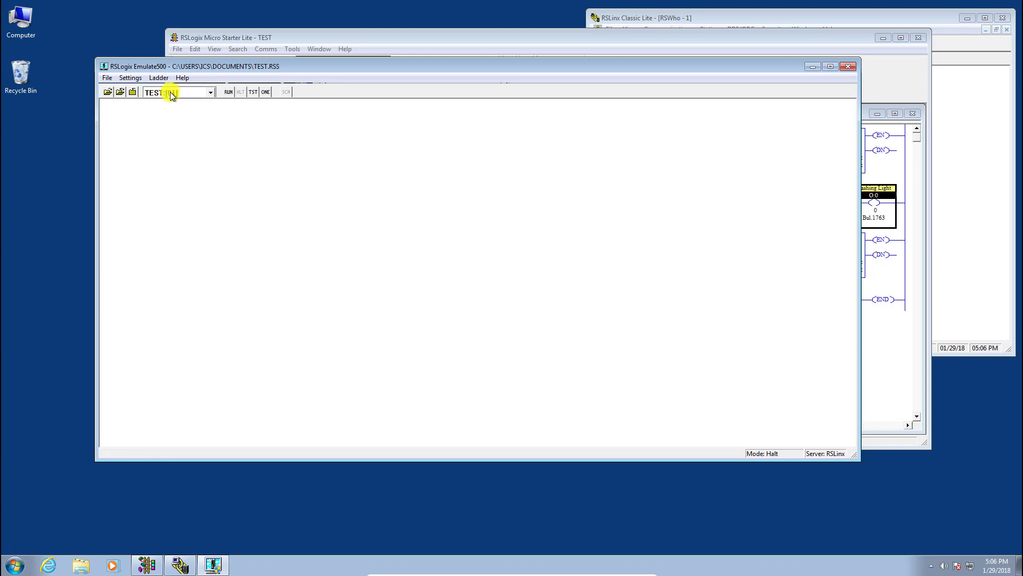
pyautogui.click(229, 92)
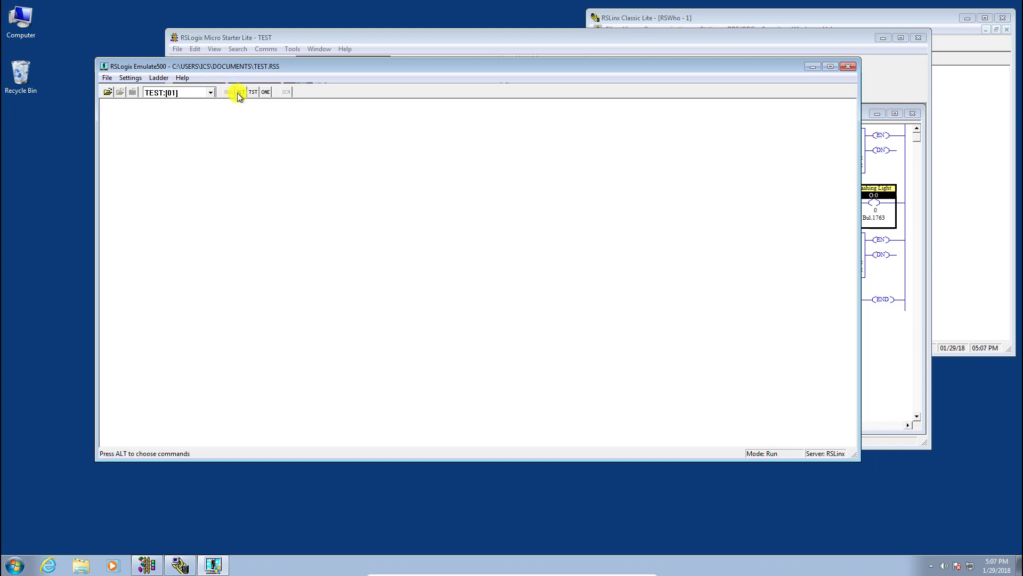
# Check RSWho in RSLinx for the emulated node, and open RSLogix Micro's system communications with a wider Status column.
pyautogui.click(778, 20)
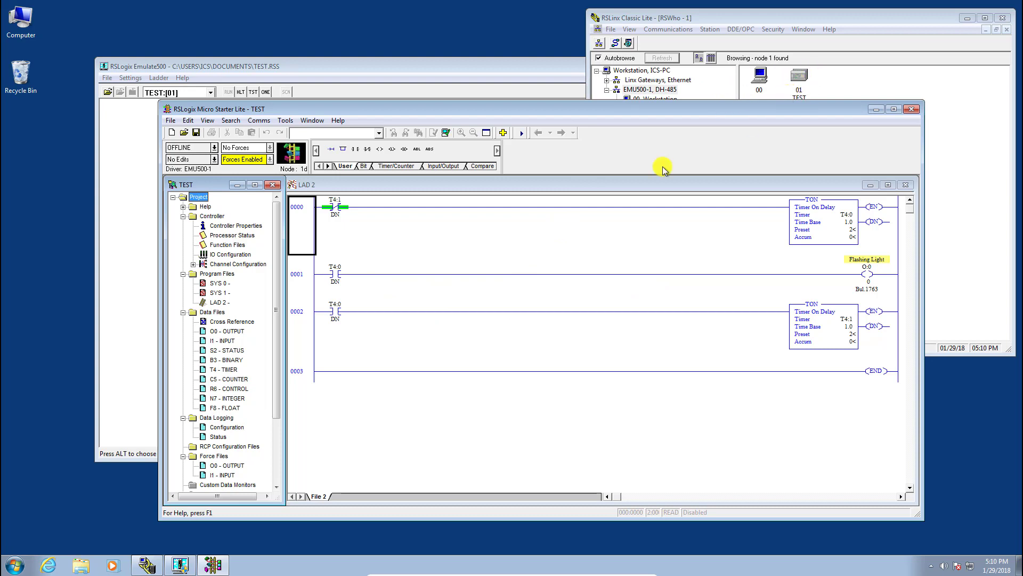
pyautogui.click(259, 121)
pyautogui.click(269, 132)
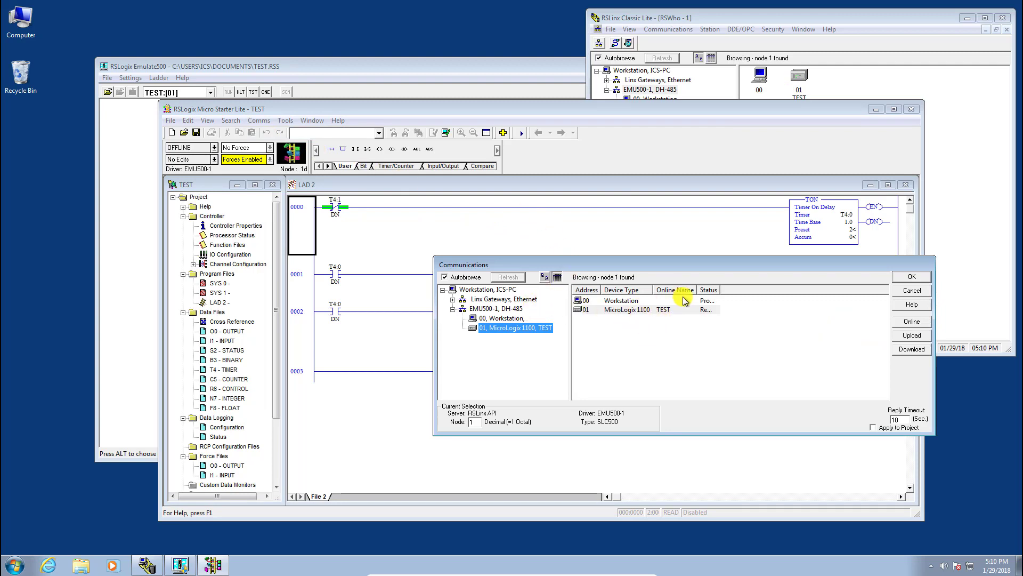
pyautogui.moveTo(721, 289); pyautogui.dragTo(759, 290)
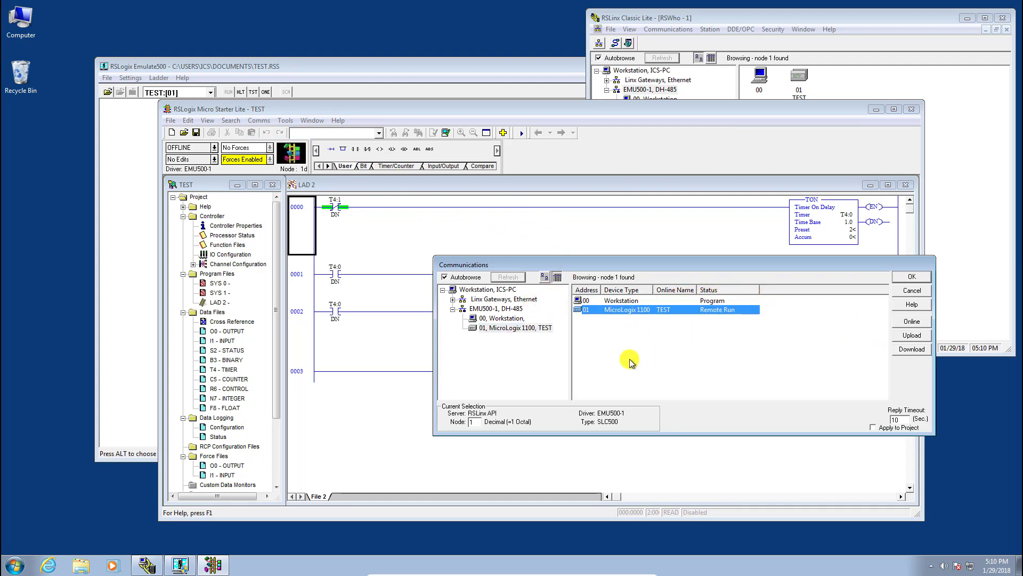